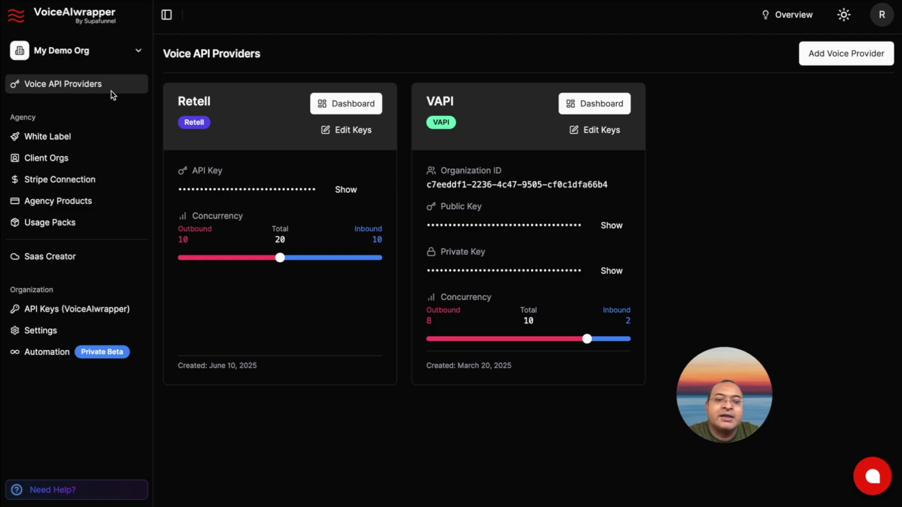
Step: Start adding Retell as a voice provider, then choose to connect it later
left_click(816, 54)
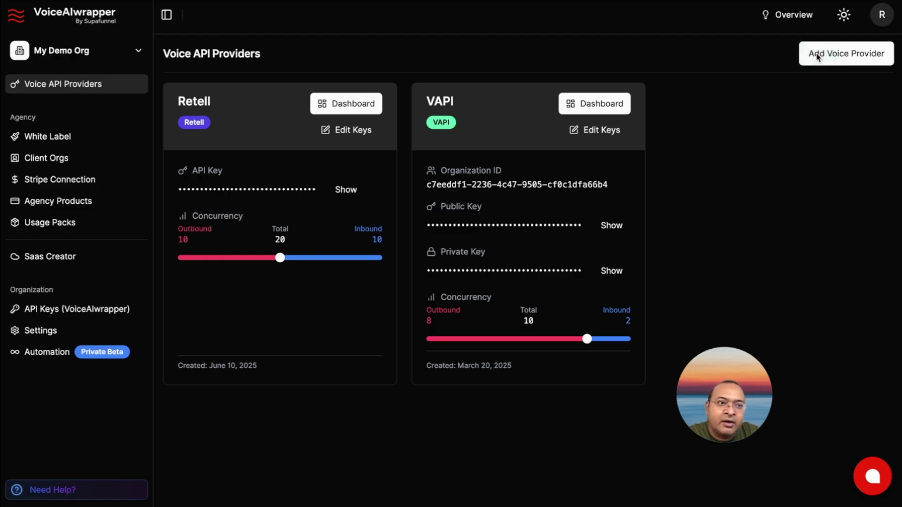
left_click(814, 58)
left_click(539, 198)
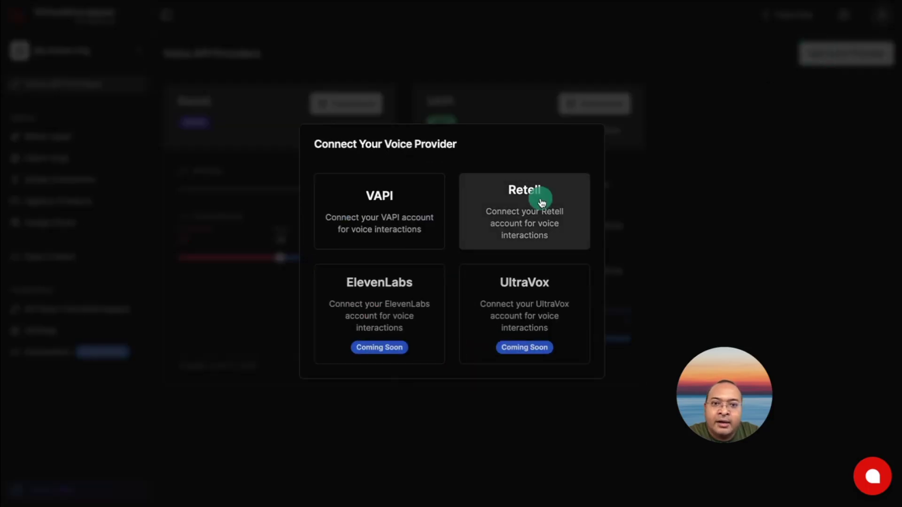
left_click(469, 226)
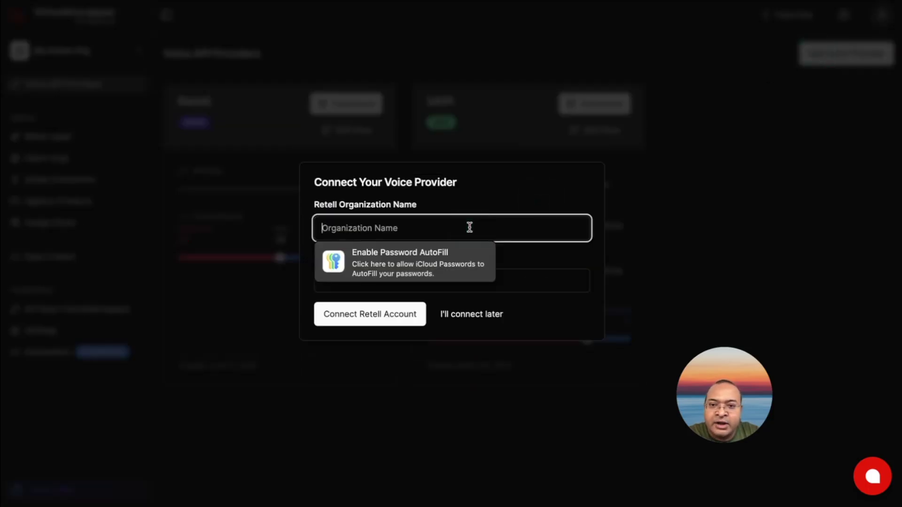
left_click(472, 207)
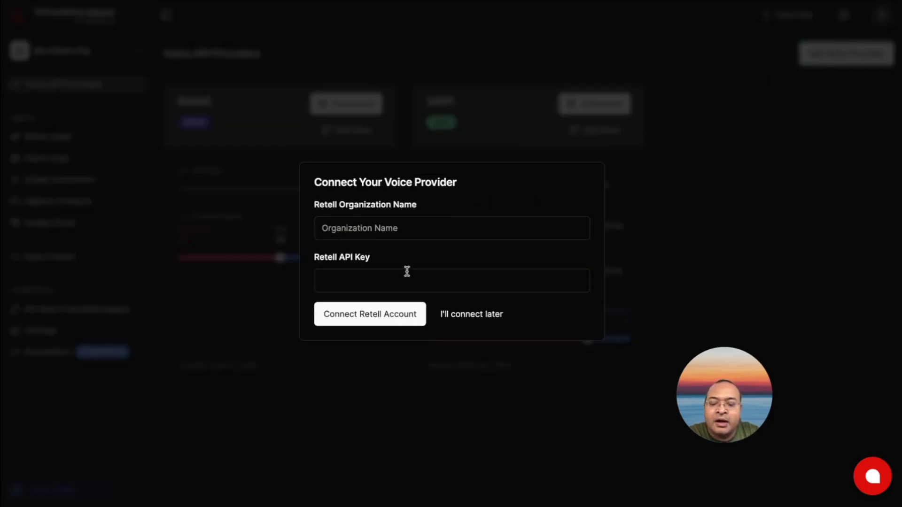
left_click(382, 379)
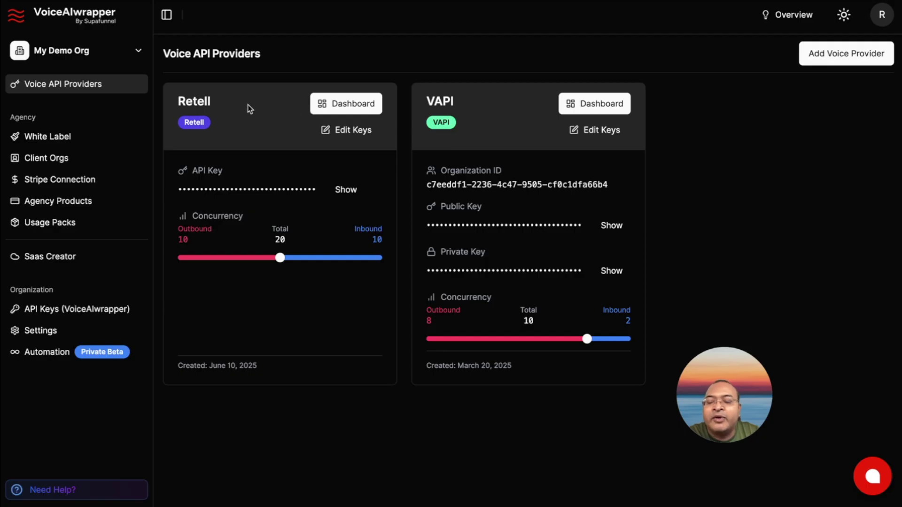
Step: Browse the Retell dashboard, its agents and phone numbers, then go back to providers
left_click(330, 106)
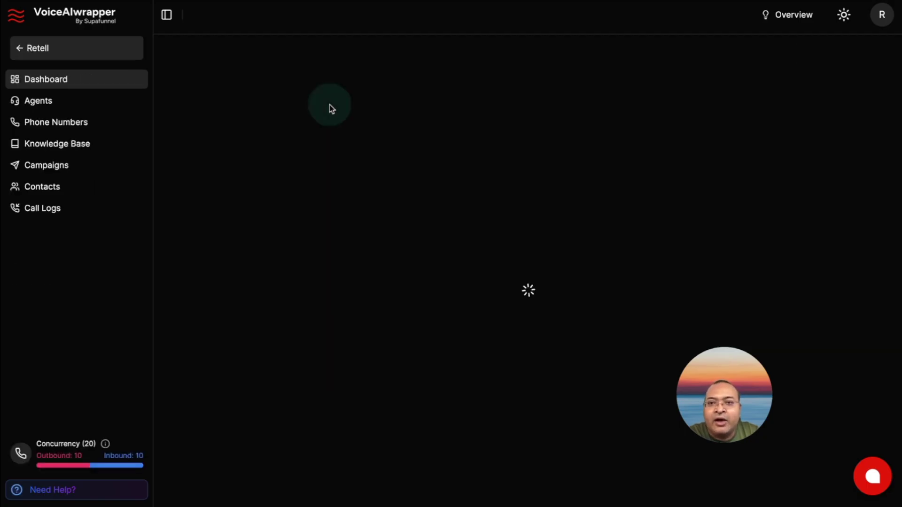
left_click(85, 101)
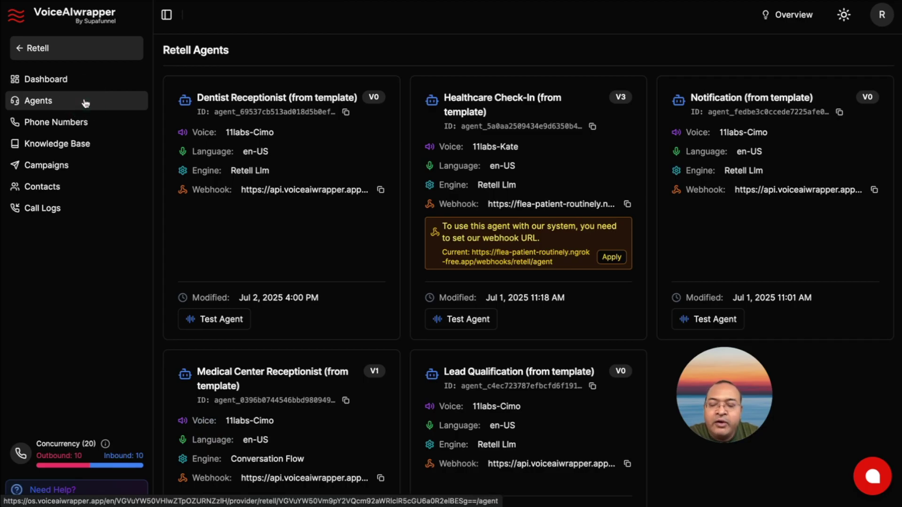
left_click(79, 123)
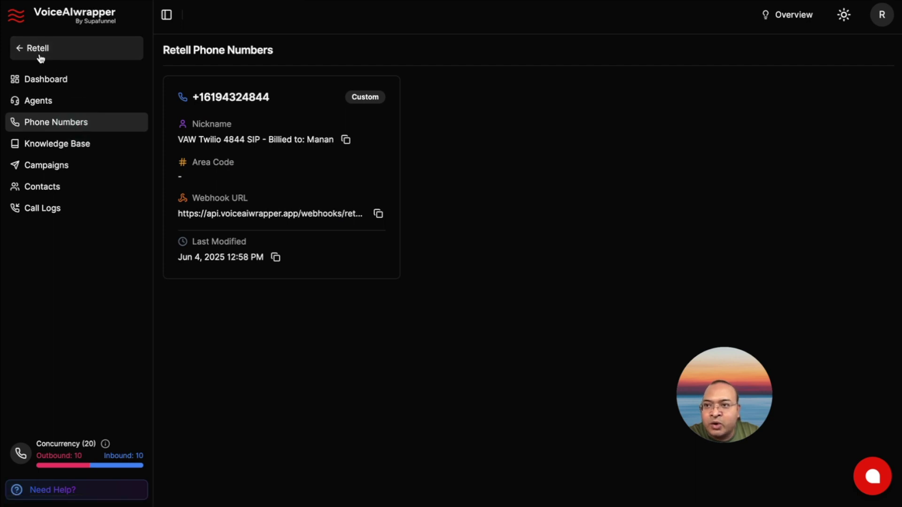
left_click(41, 56)
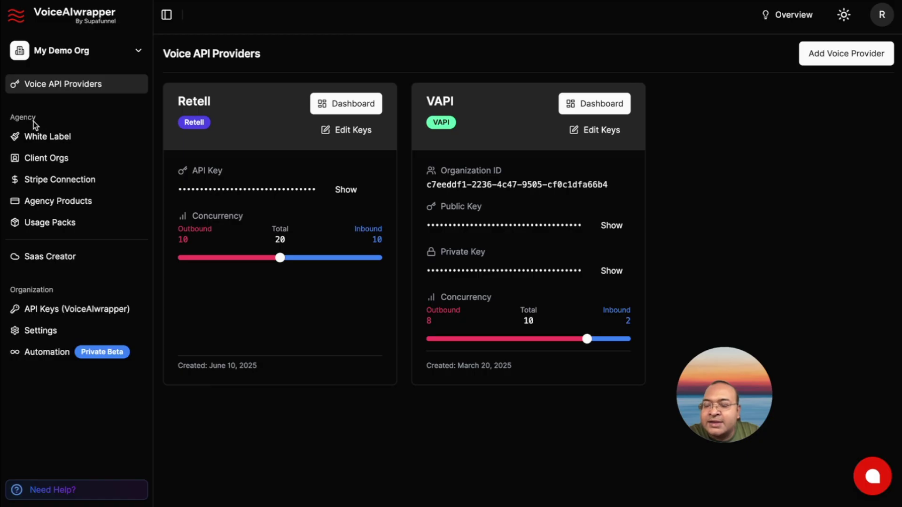
Step: View White Label's Stripe Connection details, then move on to the Client Orgs list
left_click(40, 136)
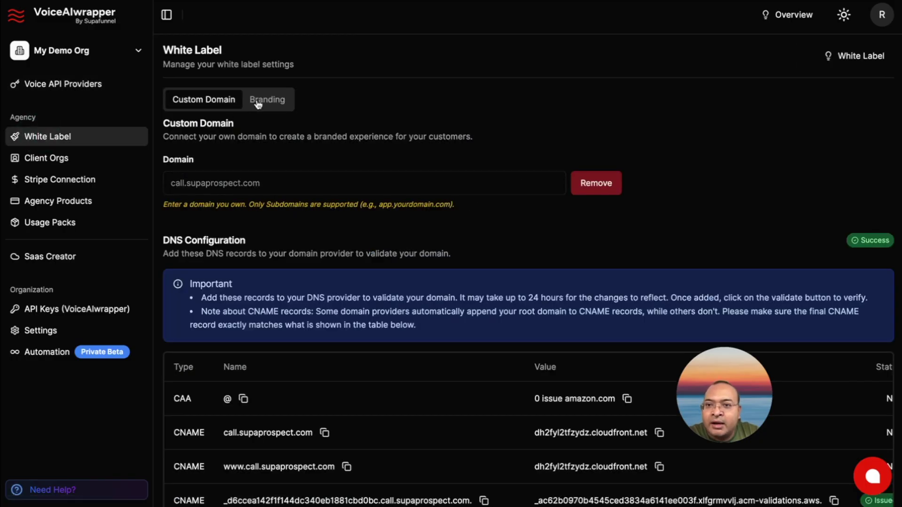
left_click(79, 184)
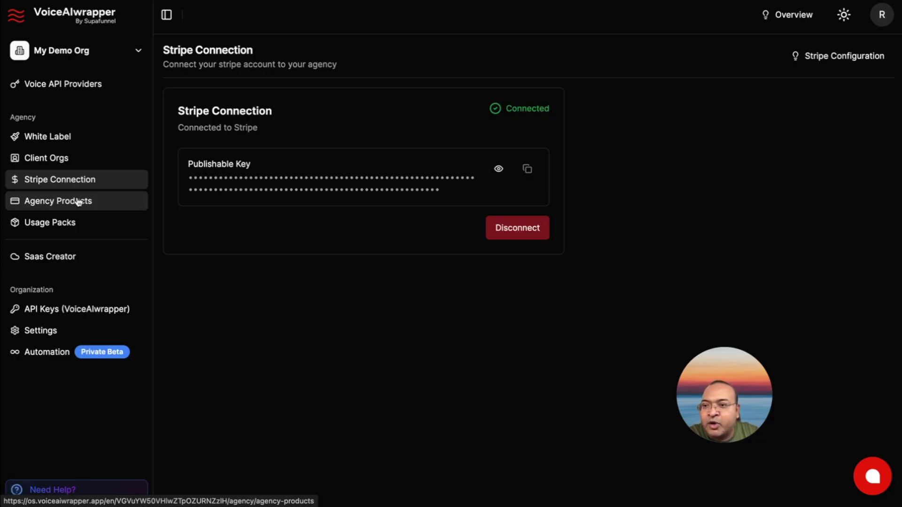
left_click(63, 167)
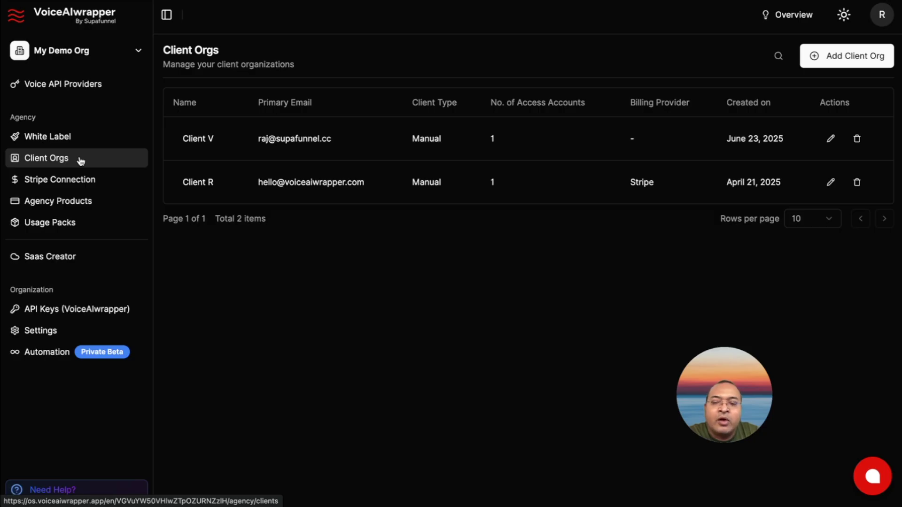
Step: Preview My Pricing Table in SaaS Creator, then check organization settings and help options
left_click(75, 264)
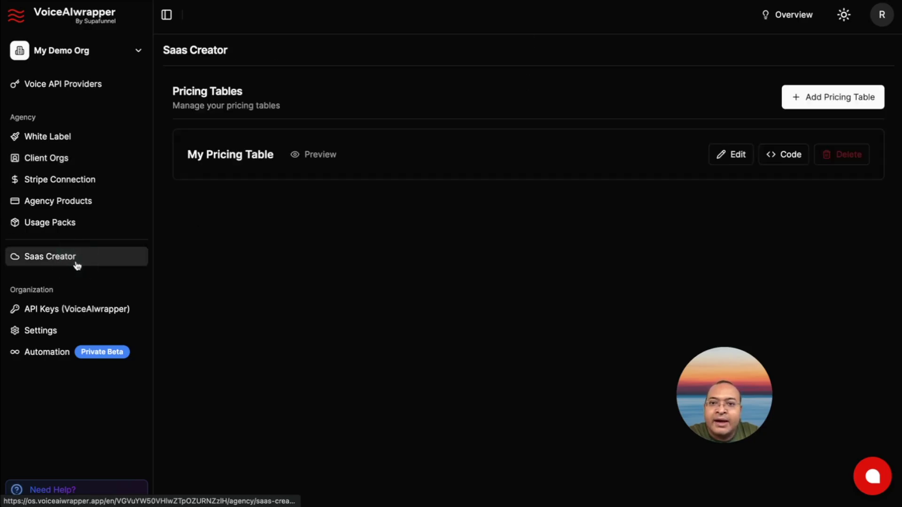
left_click(311, 153)
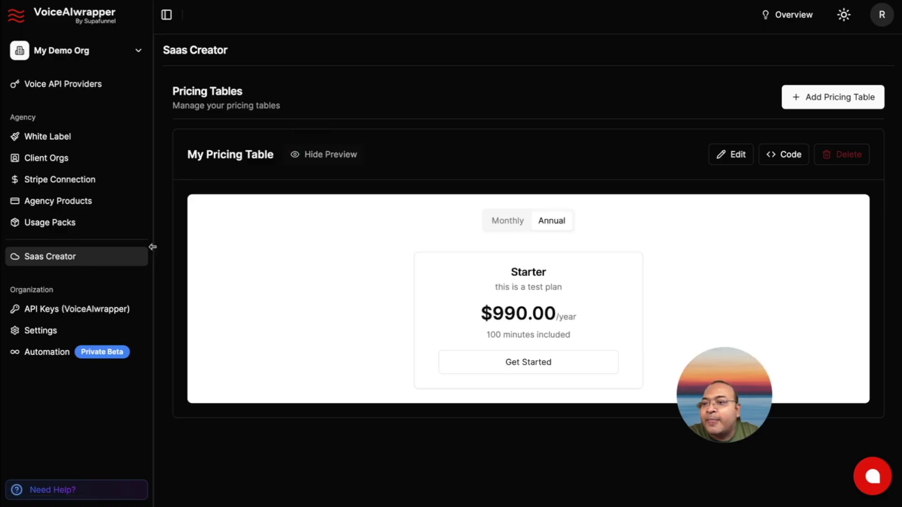
left_click(54, 332)
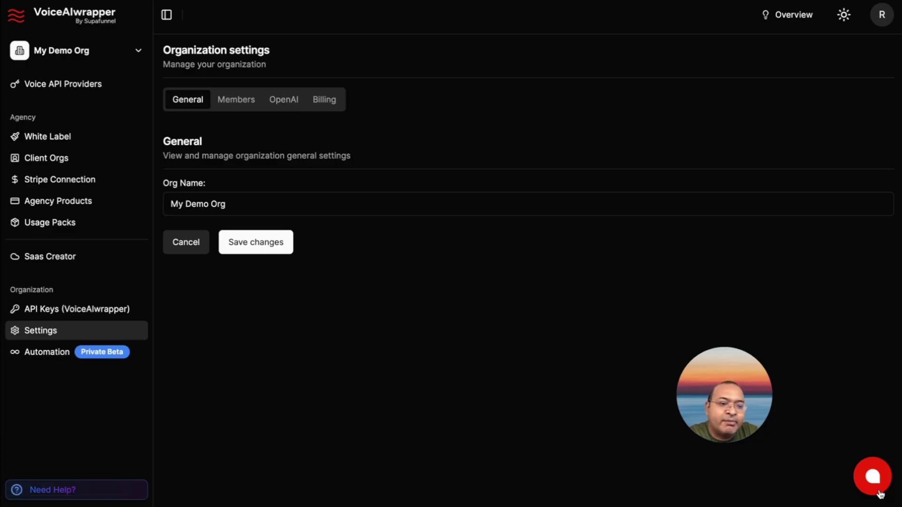
left_click(85, 493)
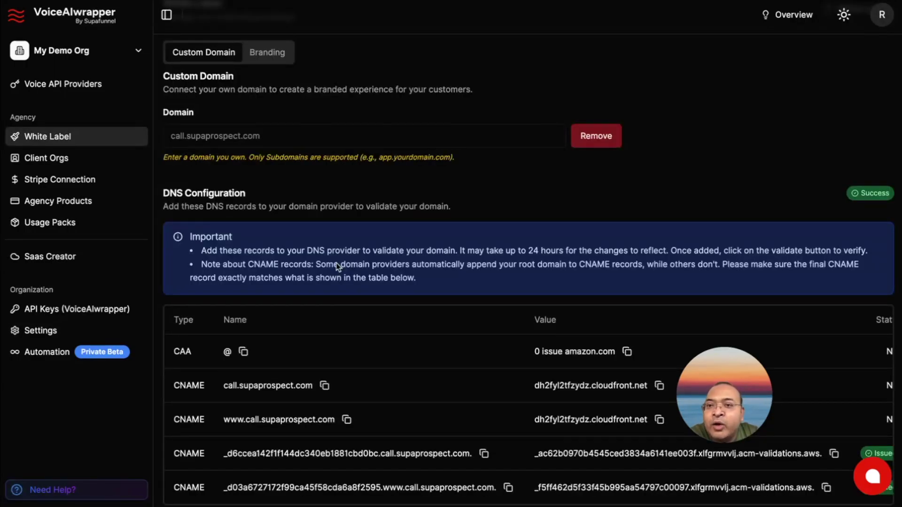
scroll(305, 115, "up", 2)
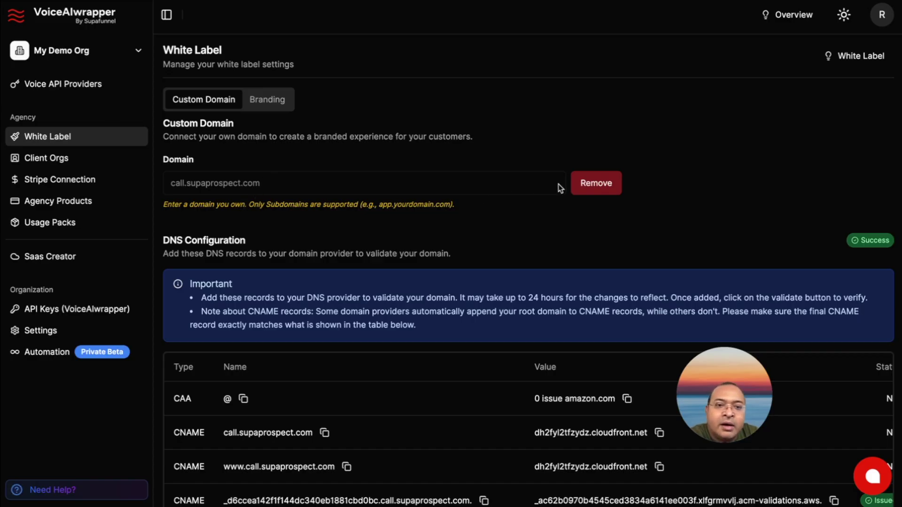
scroll(515, 240, "down", 2)
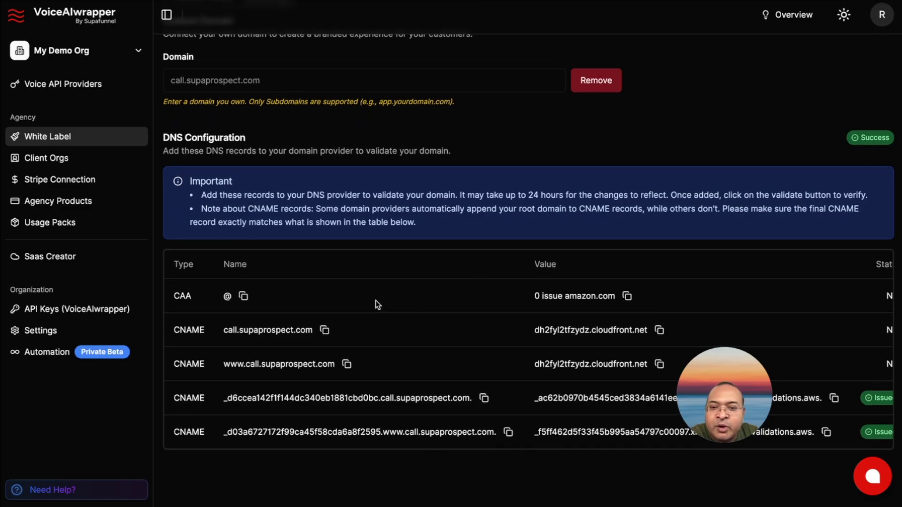
scroll(376, 304, "up", 2)
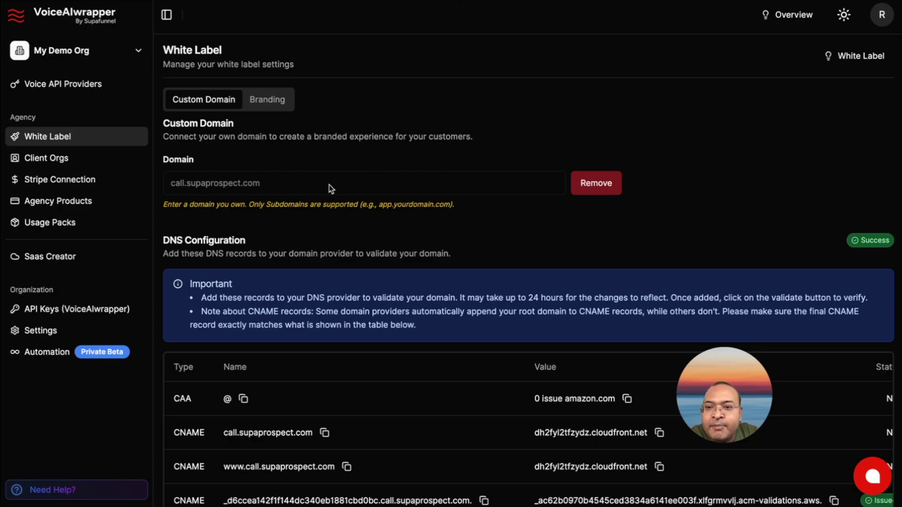
left_click(271, 107)
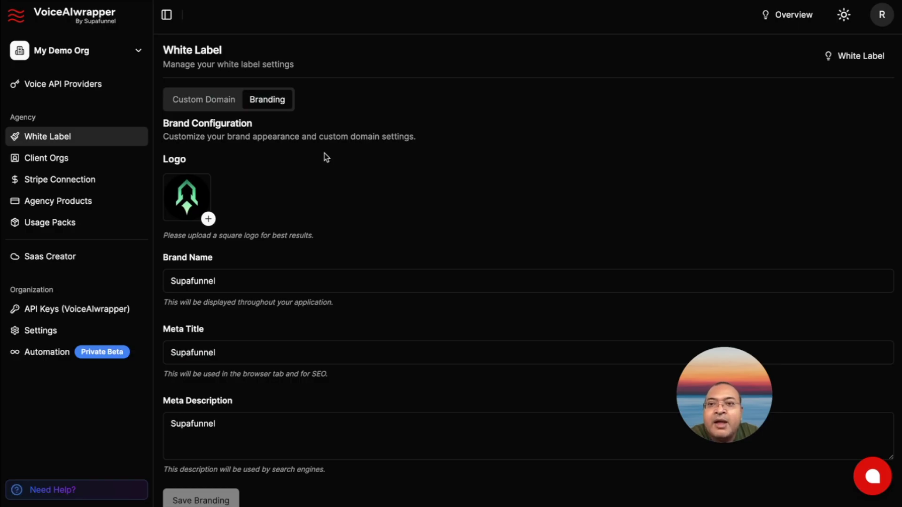
left_click(229, 103)
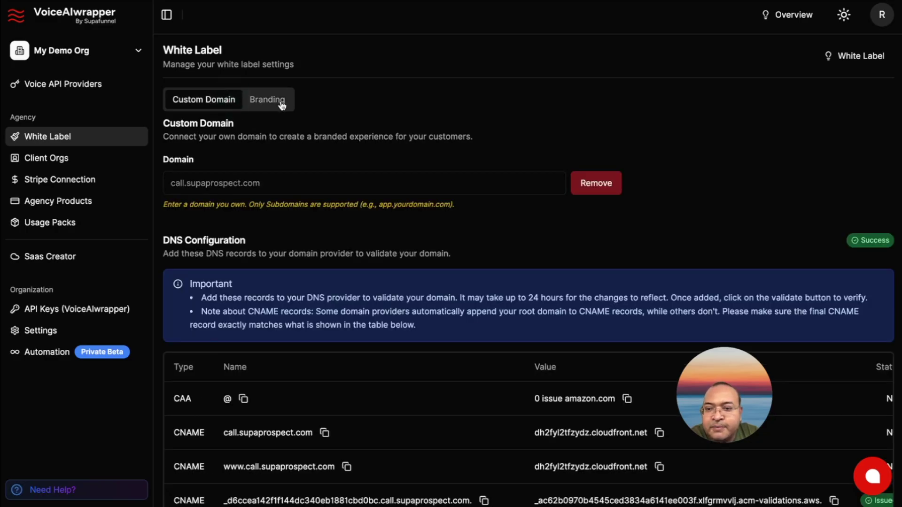
left_click(89, 184)
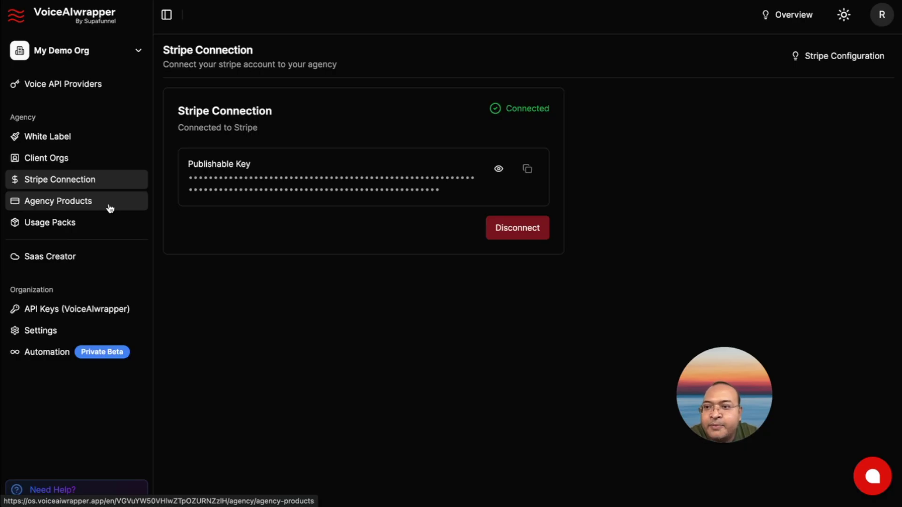
Step: Open Agency Products to see the Entp, Starter and Pro plans
left_click(110, 208)
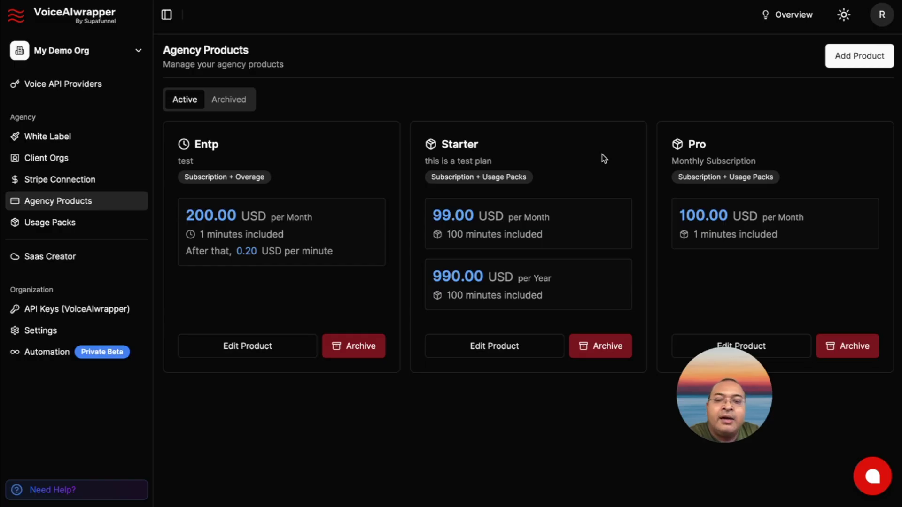
Step: Draft a new product with Usage Only pricing, Monthly billing and 0.20 per minute
left_click(847, 63)
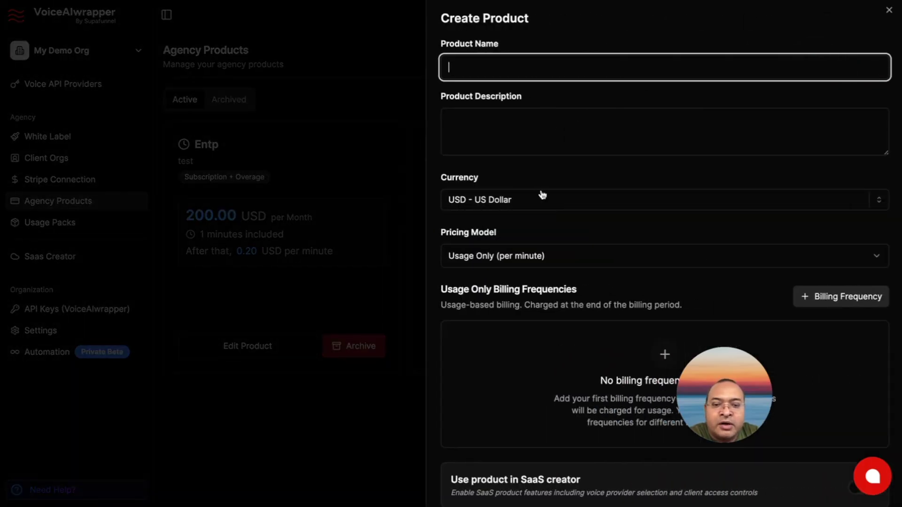
left_click(542, 257)
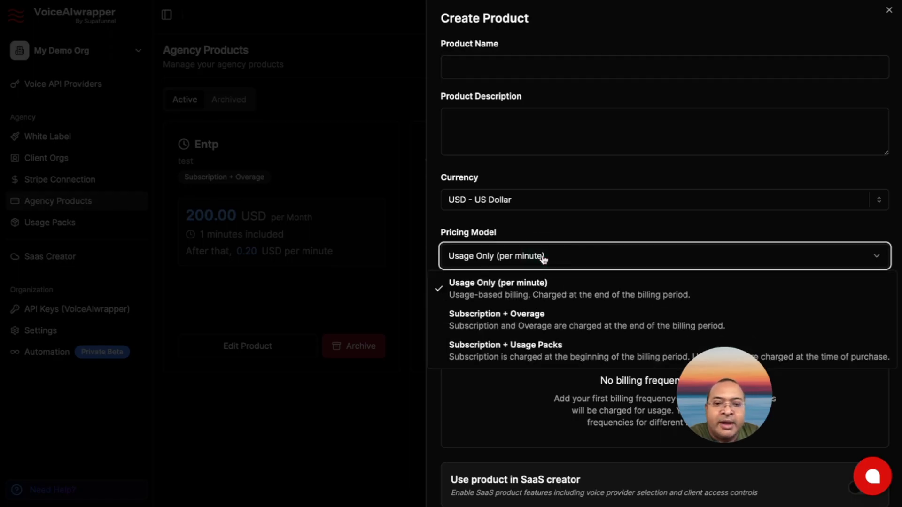
left_click(541, 281)
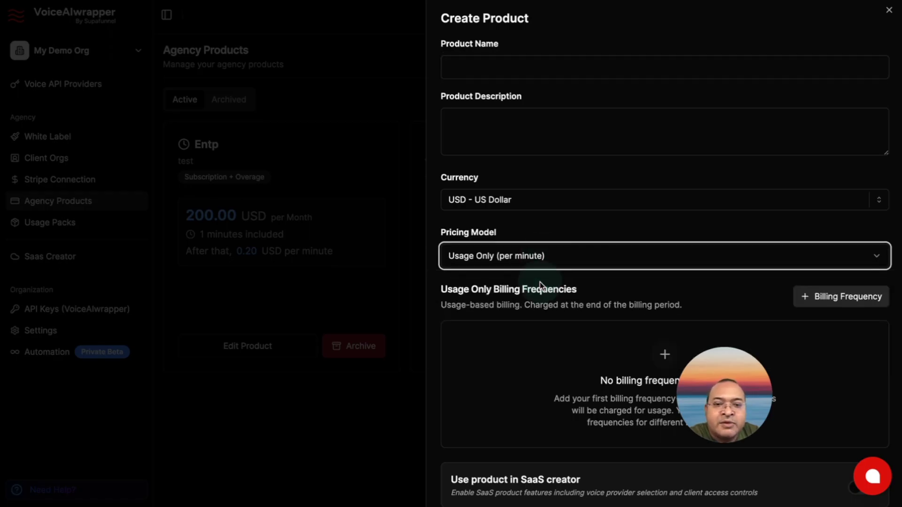
left_click(829, 298)
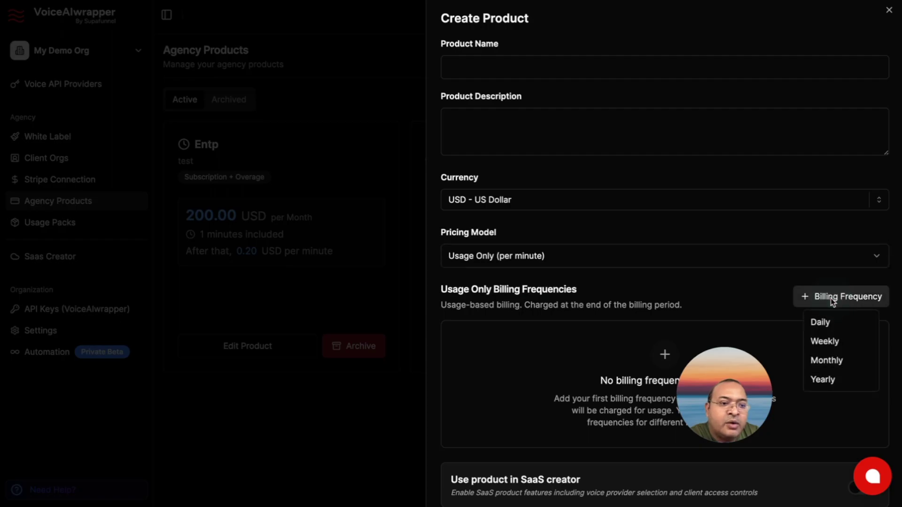
left_click(826, 361)
scroll(562, 352, "down", 1)
left_click(511, 371)
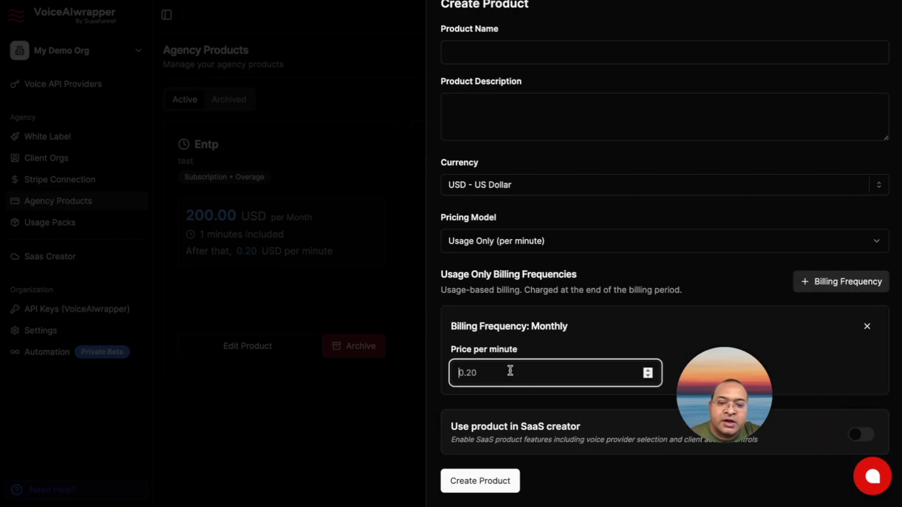
type("0")
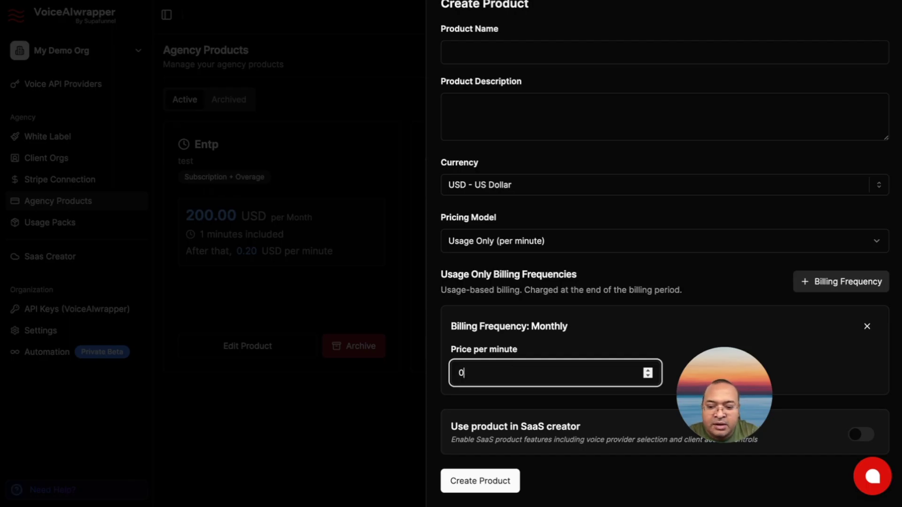
type(".20")
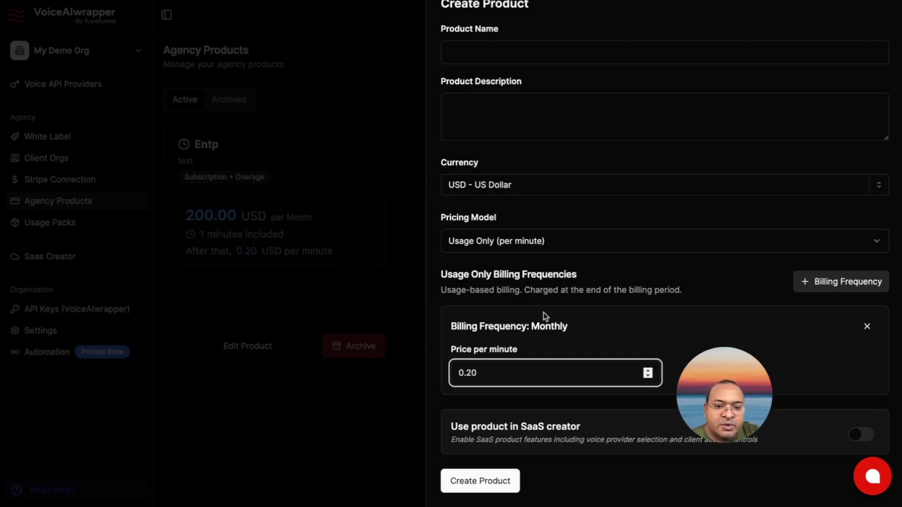
Step: Set Subscription + Overage pricing: monthly at 99, 100 included minutes, 0.30 overage
left_click(535, 241)
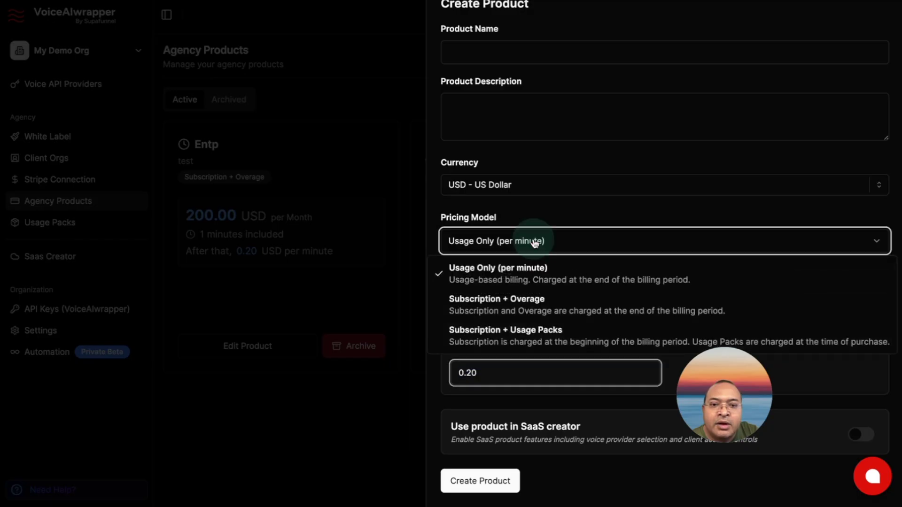
left_click(527, 299)
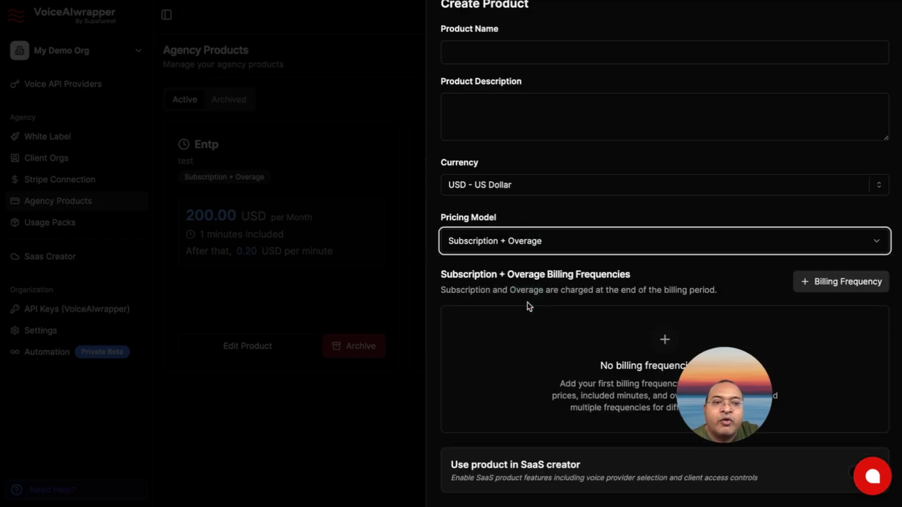
left_click(820, 282)
left_click(825, 345)
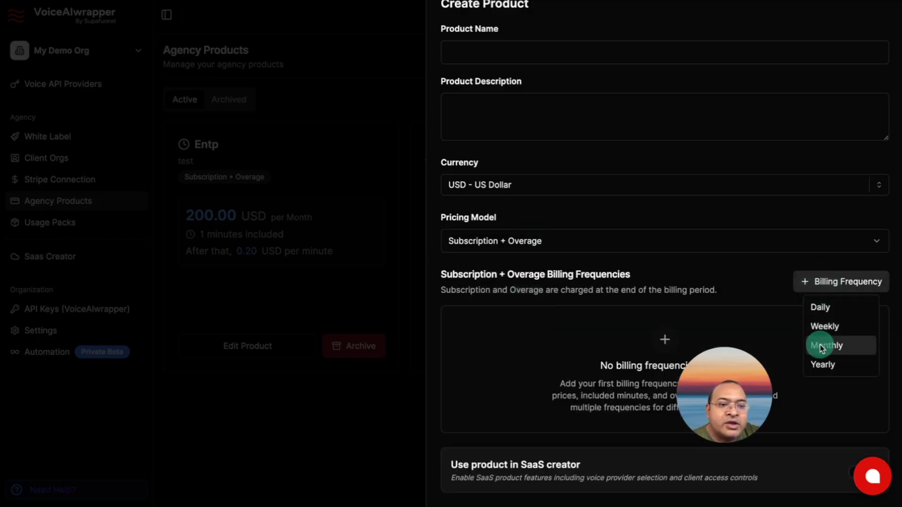
left_click(516, 389)
type("9")
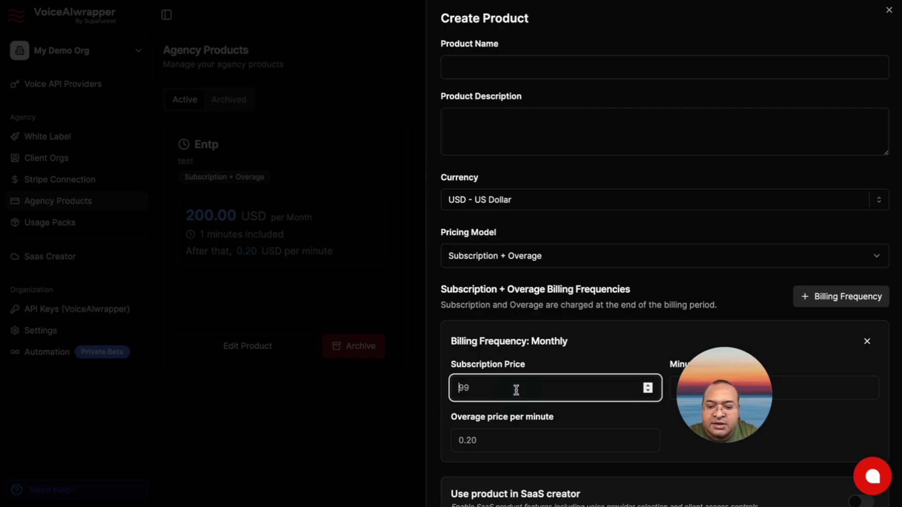
type("9")
left_click_drag(711, 392, 608, 300)
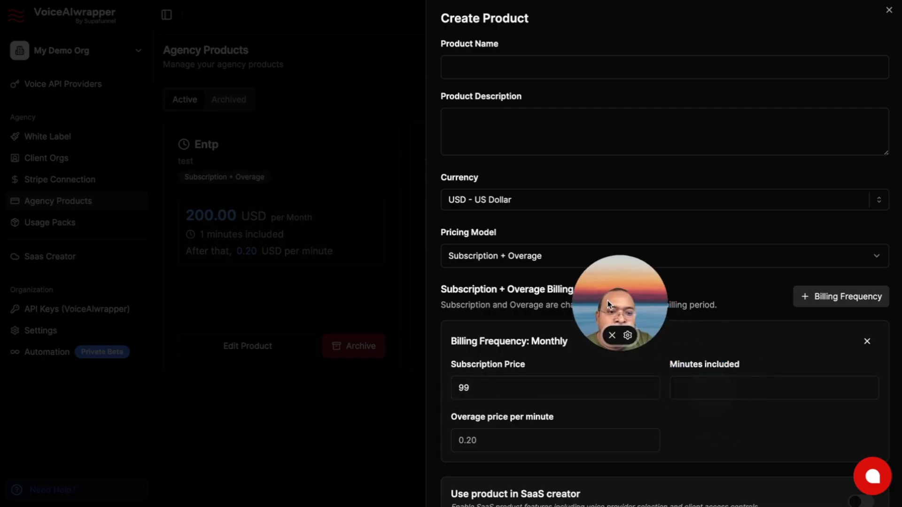
left_click(684, 388)
type("1")
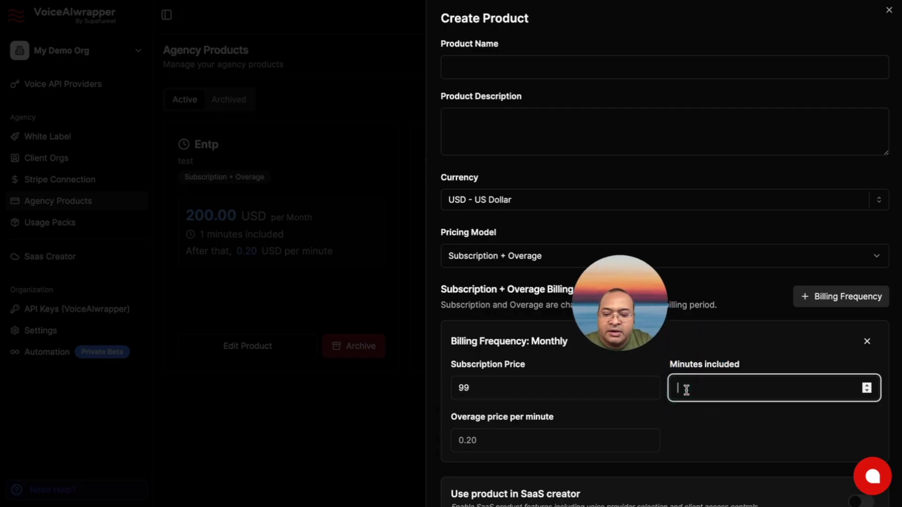
type("0")
left_click(557, 439)
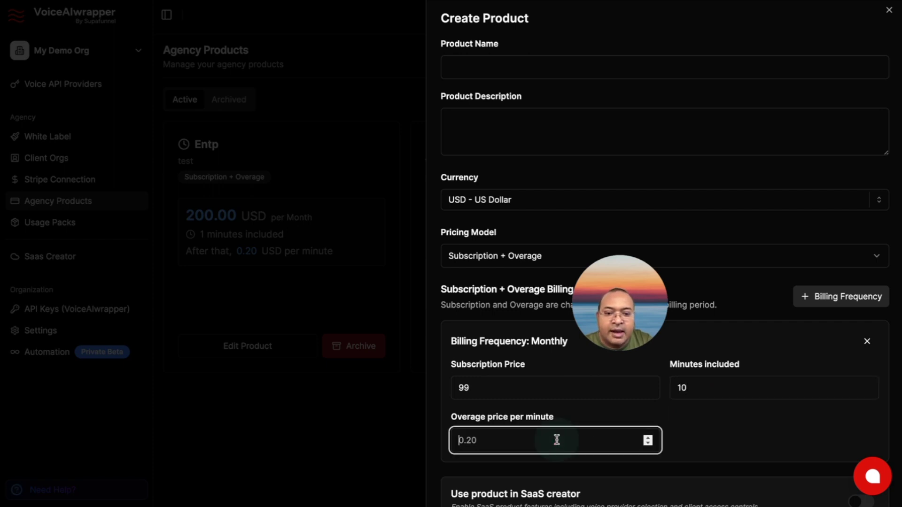
type("0.")
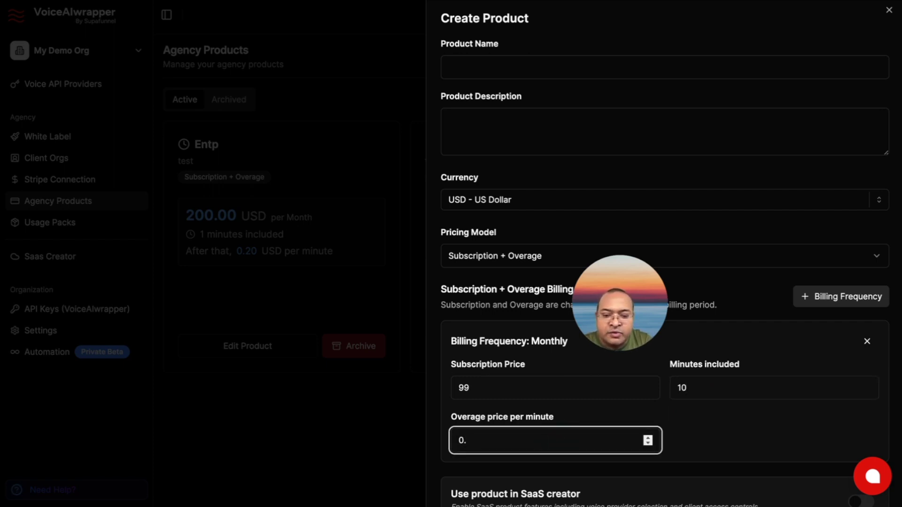
type("30")
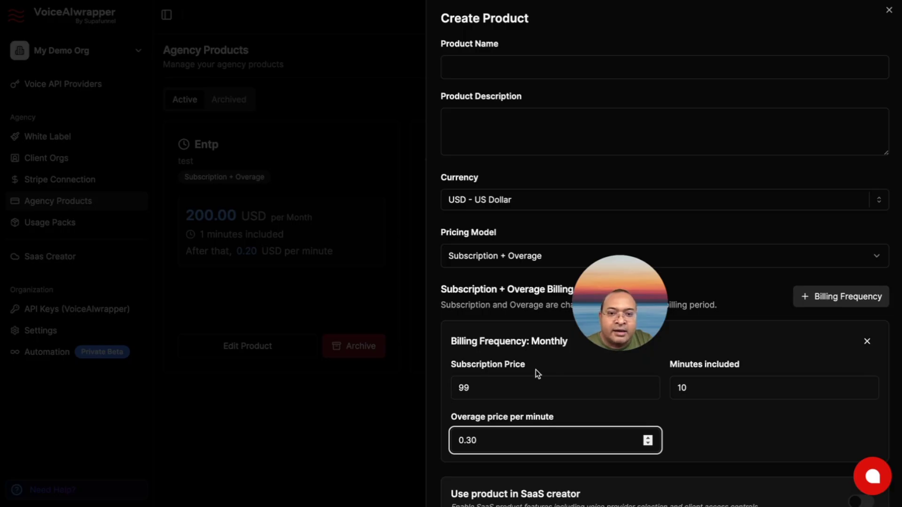
Step: Switch to Subscription + Usage Packs with monthly billing at 99
left_click(519, 262)
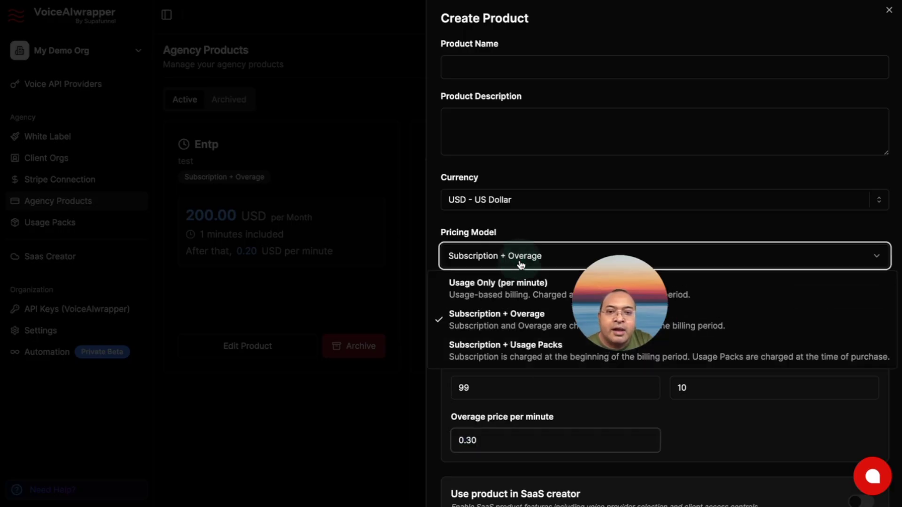
left_click(513, 348)
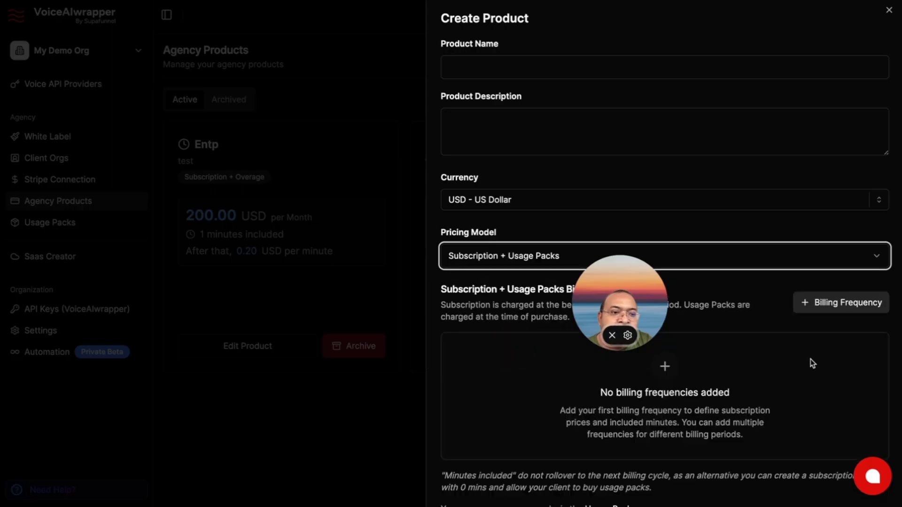
left_click(832, 308)
left_click(830, 370)
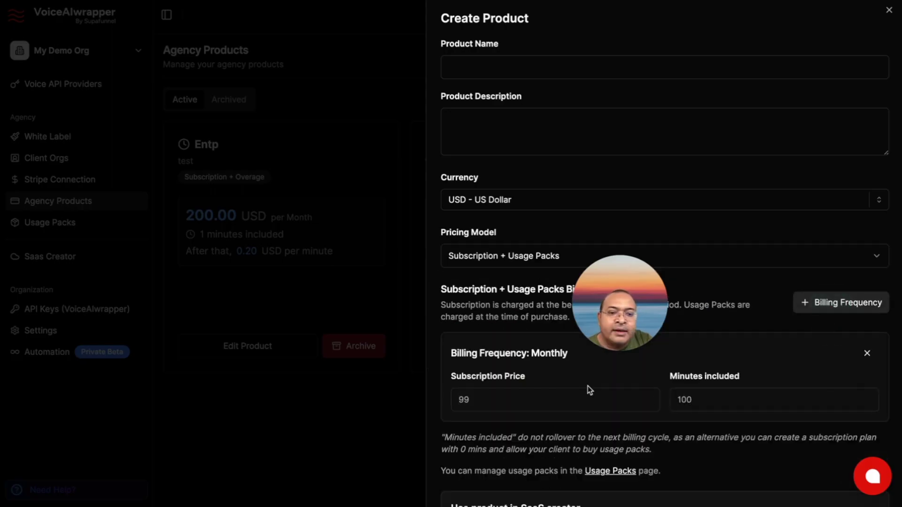
left_click(526, 396)
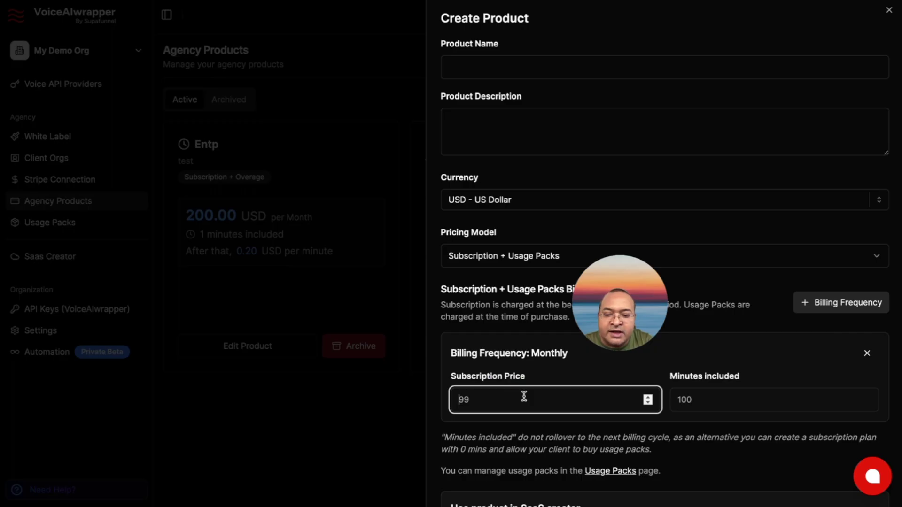
type("99")
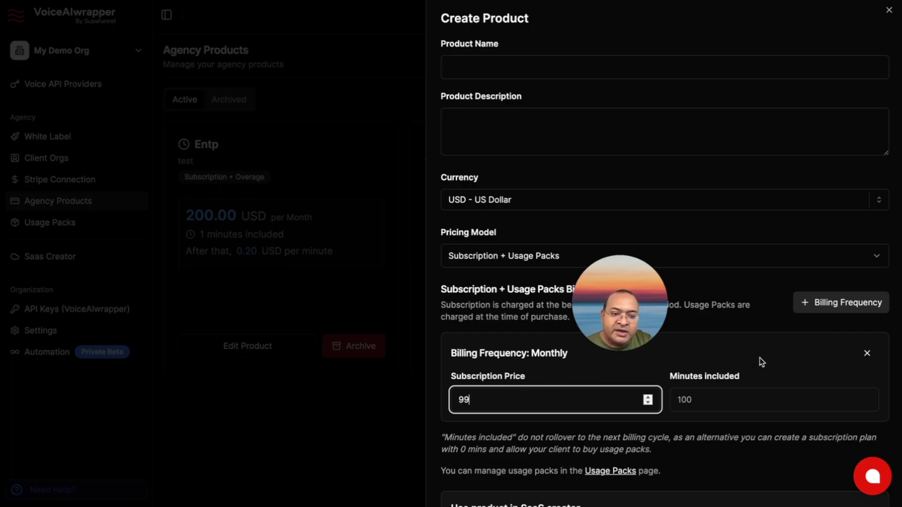
Step: Discard the product draft and go to the Usage Packs page
left_click(811, 313)
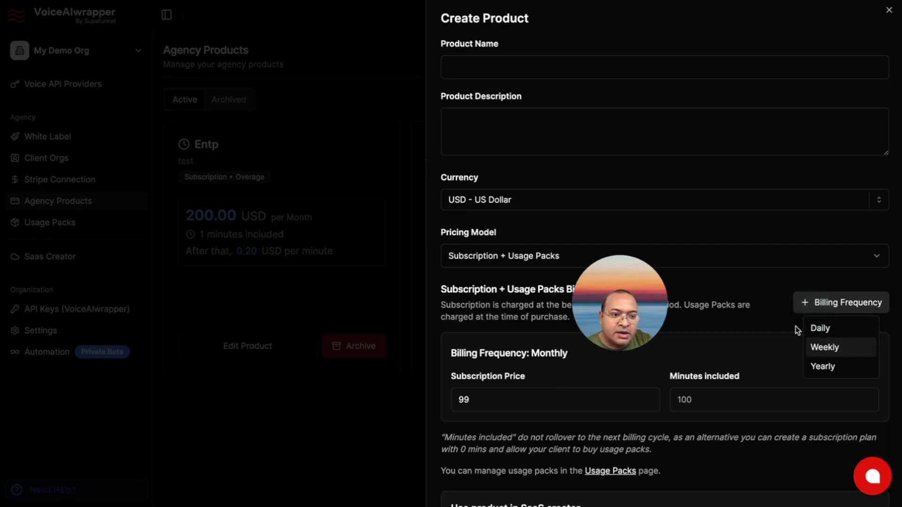
left_click(757, 321)
scroll(723, 377, "down", 3)
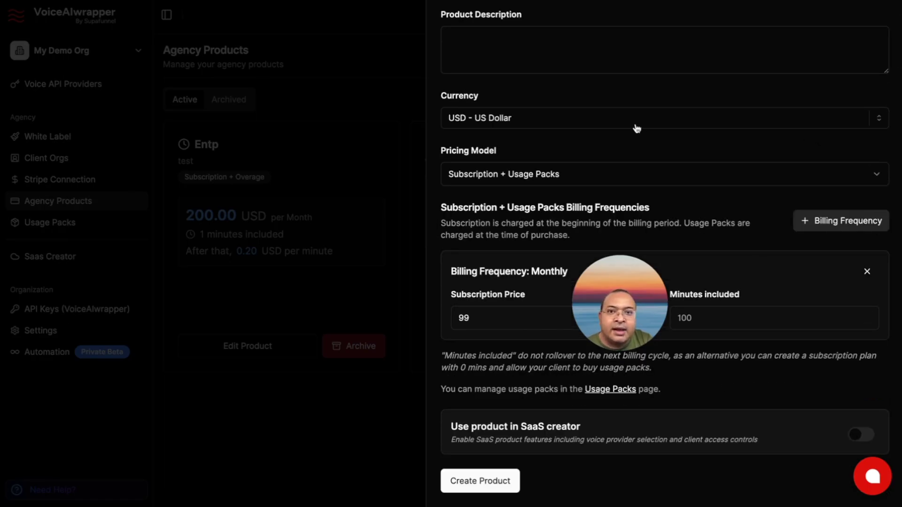
left_click(391, 186)
left_click(96, 227)
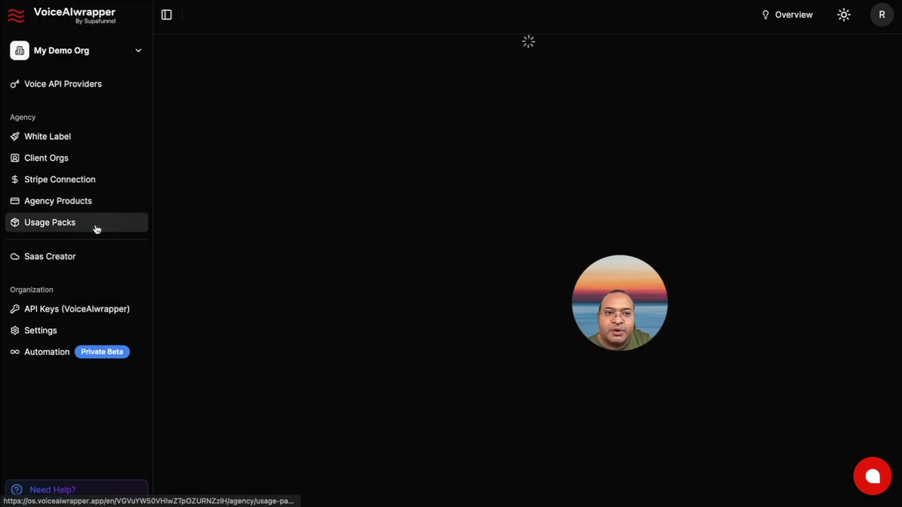
Step: Open and cancel a new usage pack form, then return to Agency Products
left_click(836, 59)
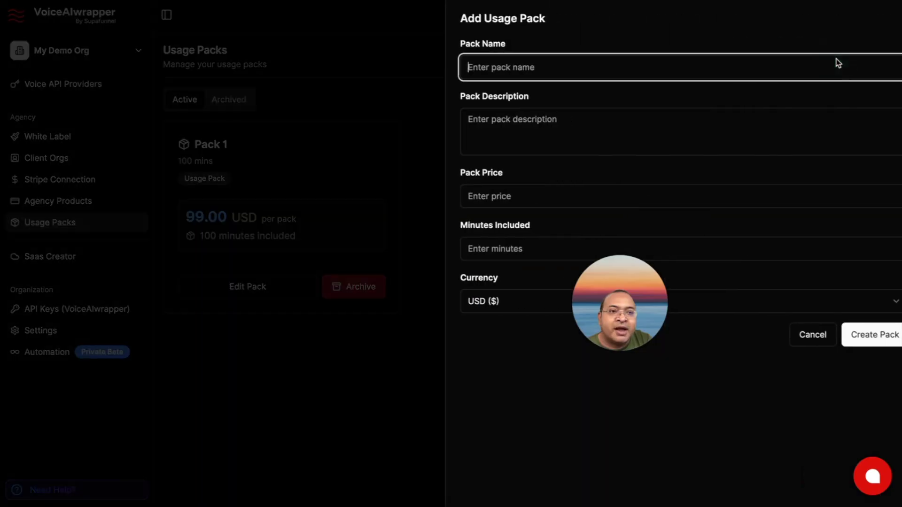
mouse_move(530, 196)
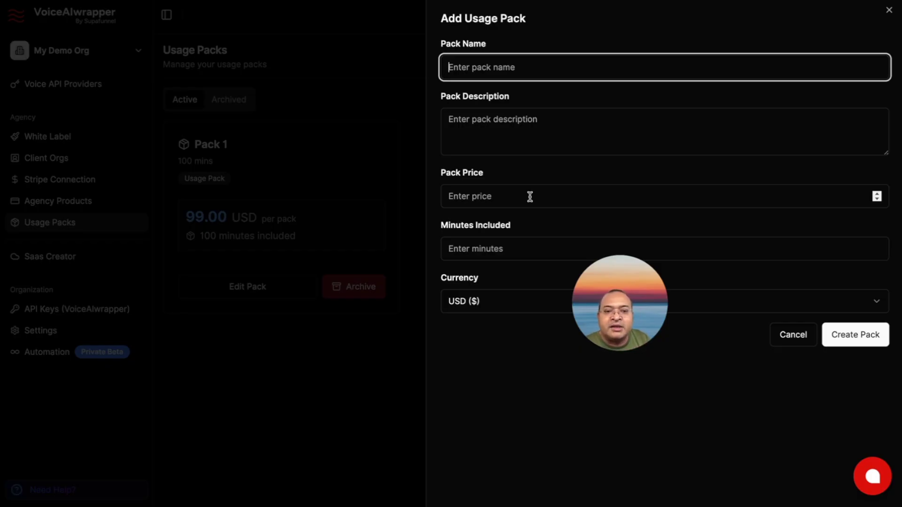
left_click(355, 141)
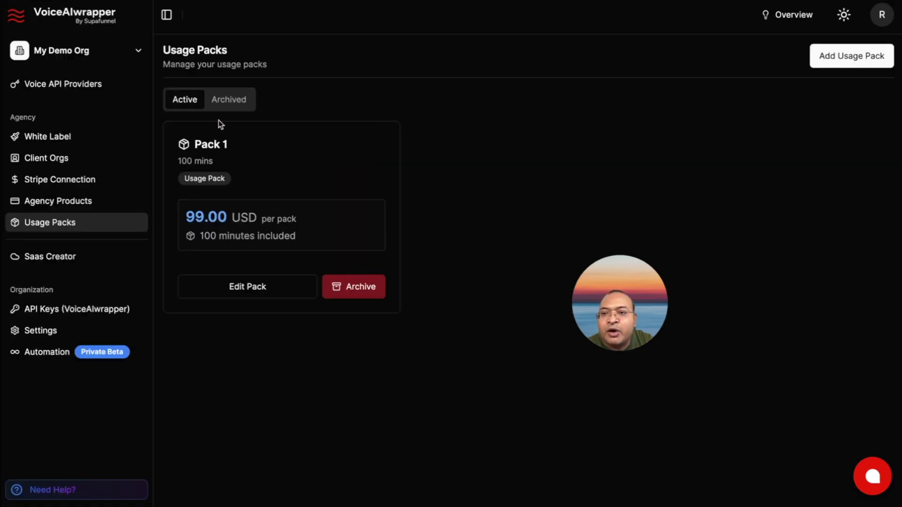
left_click(81, 202)
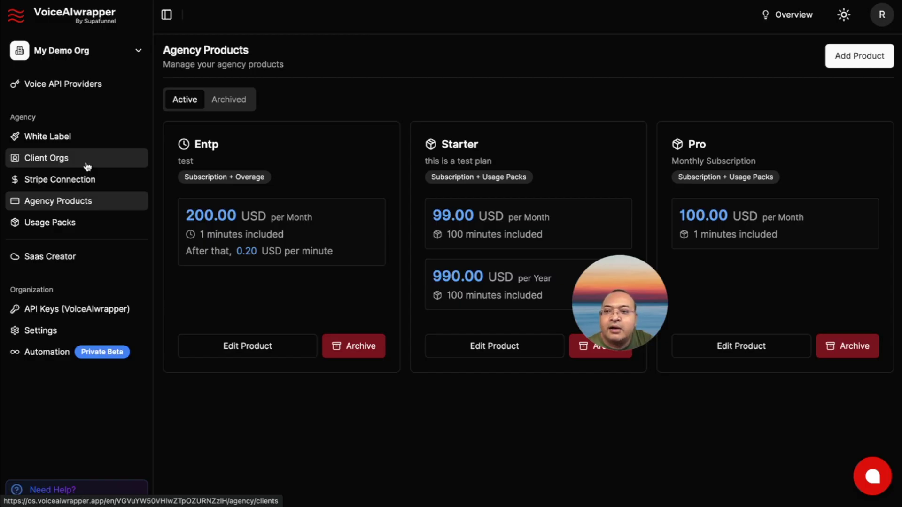
Step: Draft a client org named 'My new client', close it unsaved, and open Client R
left_click(123, 158)
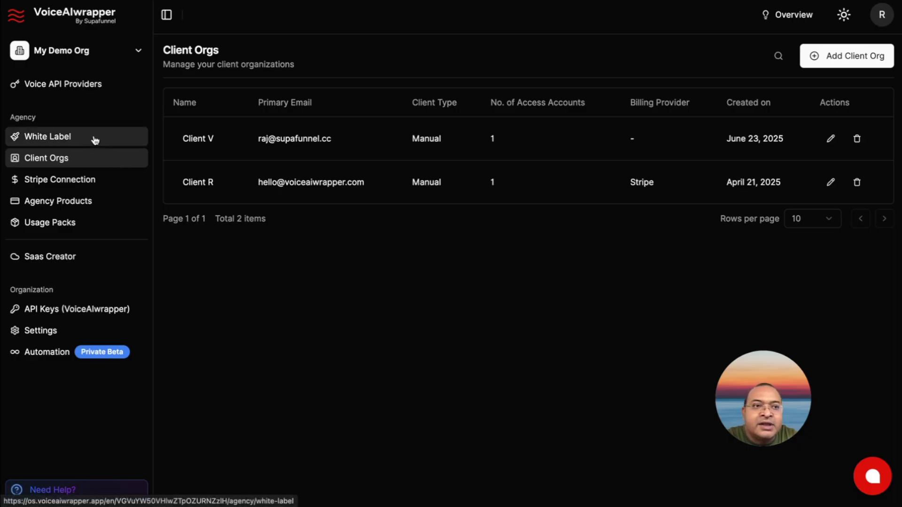
left_click(820, 62)
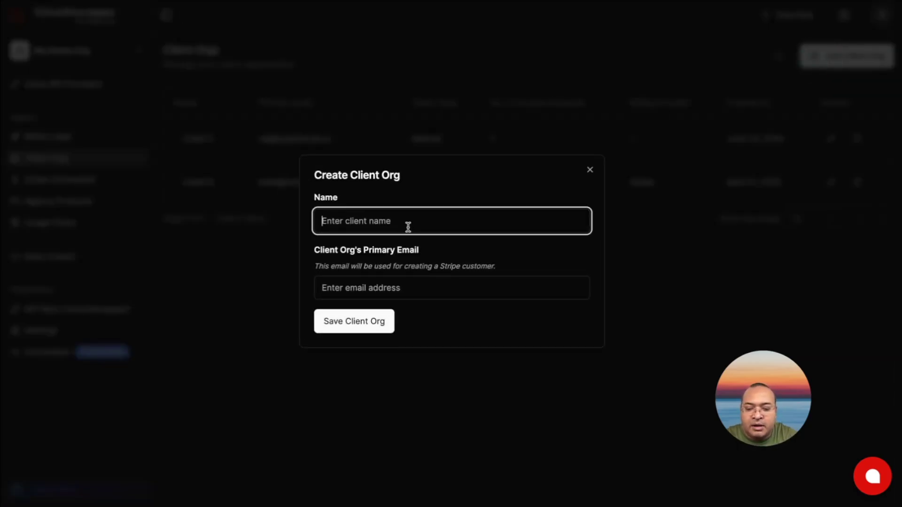
type("My new client")
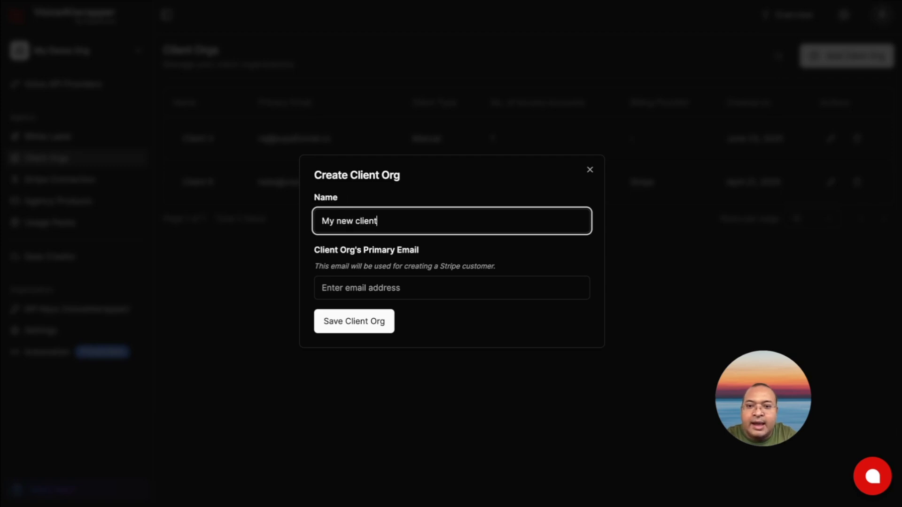
left_click(406, 288)
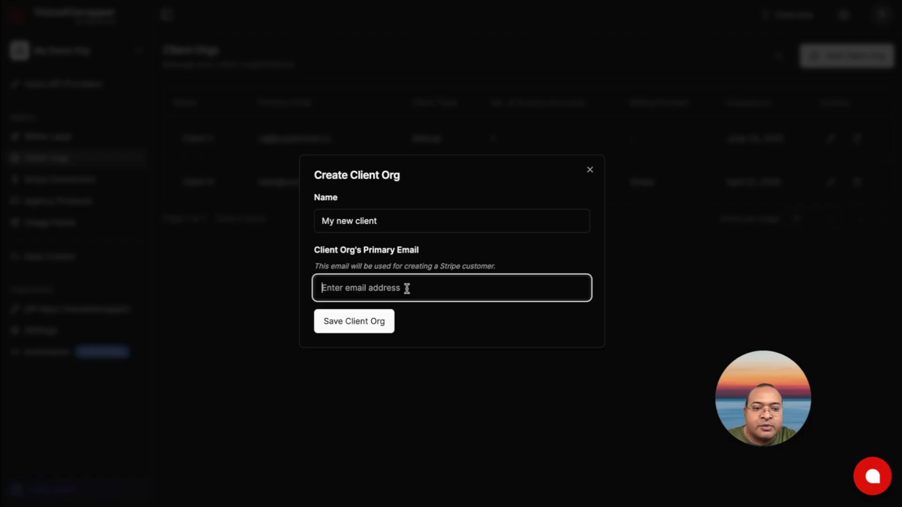
left_click(590, 170)
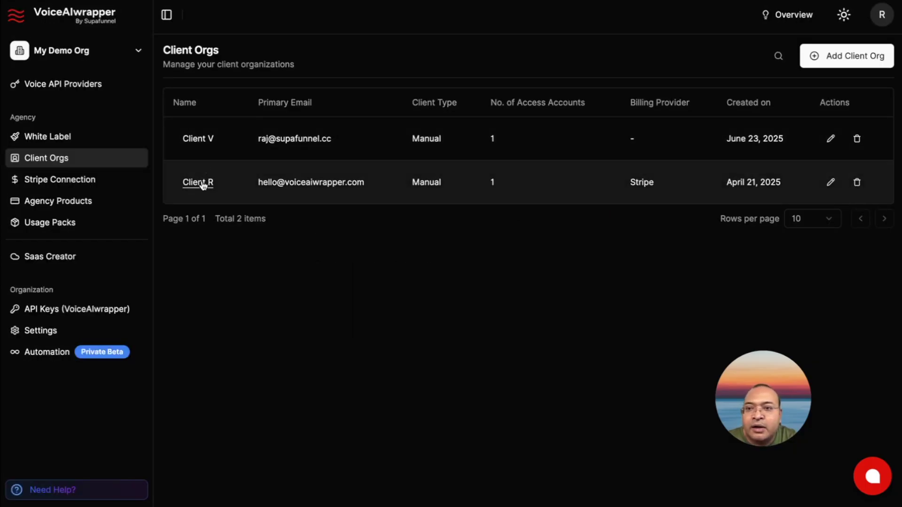
left_click(202, 183)
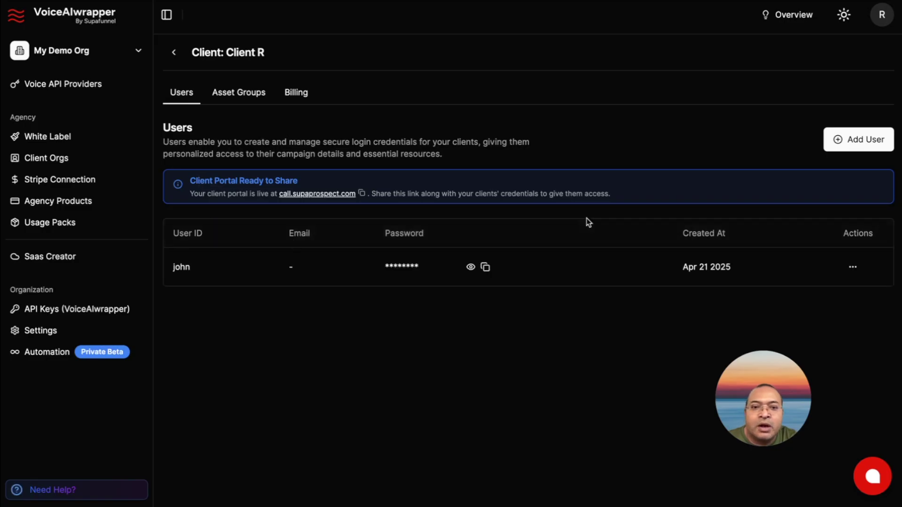
Step: Glance at Client R's Add User and Add Asset Group forms, then open Pied Piper & Co
left_click(828, 149)
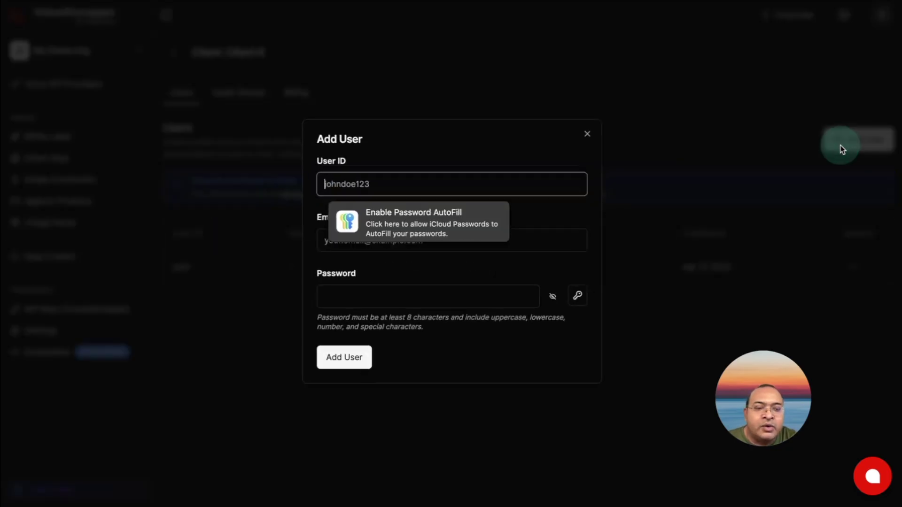
left_click(591, 133)
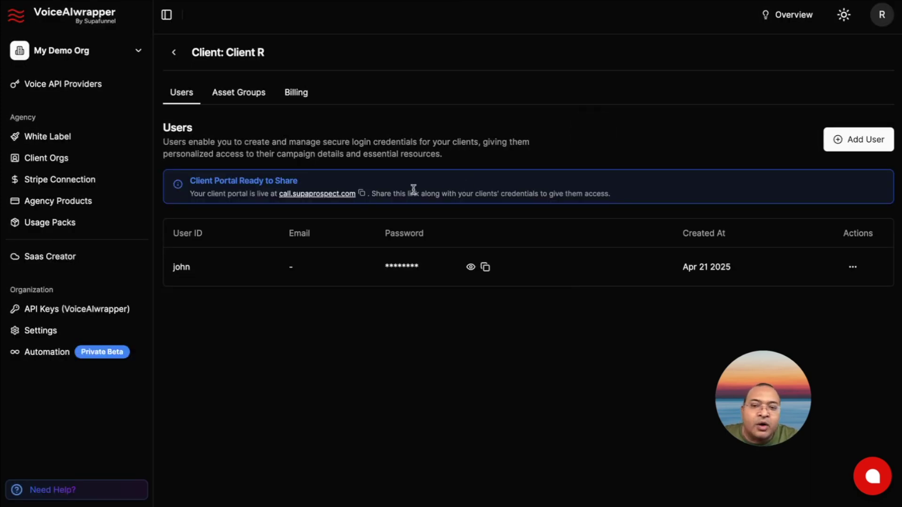
left_click(256, 98)
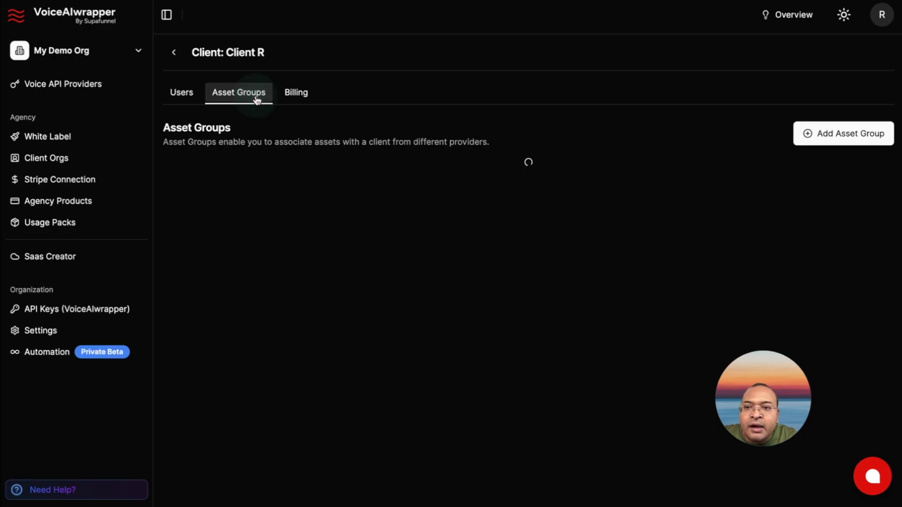
left_click(870, 136)
left_click(544, 305)
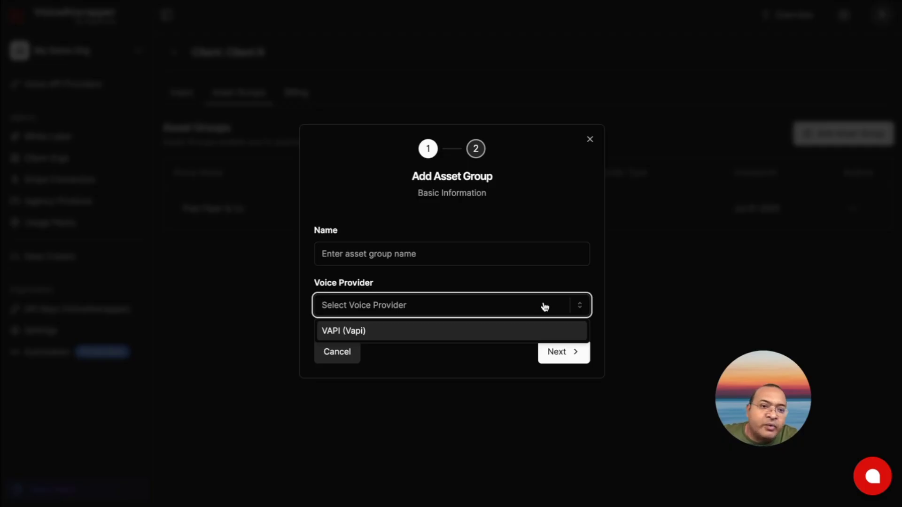
left_click(591, 140)
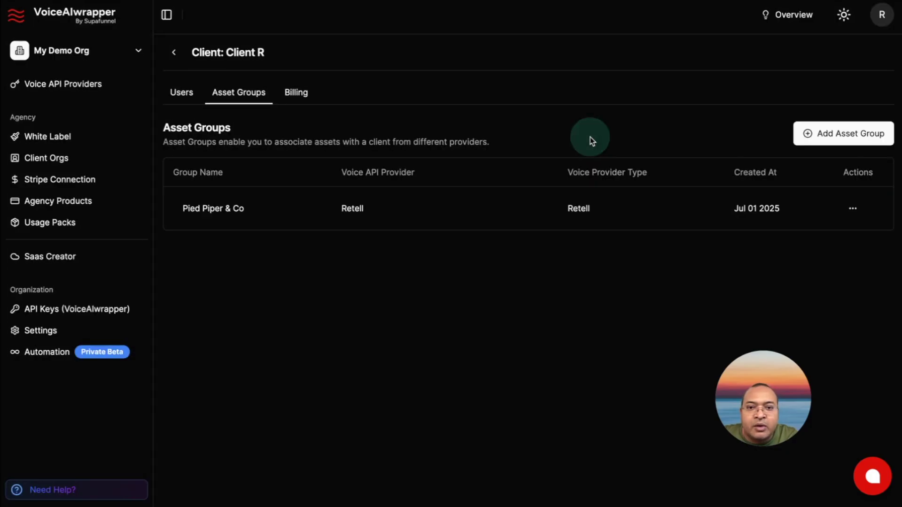
left_click(223, 212)
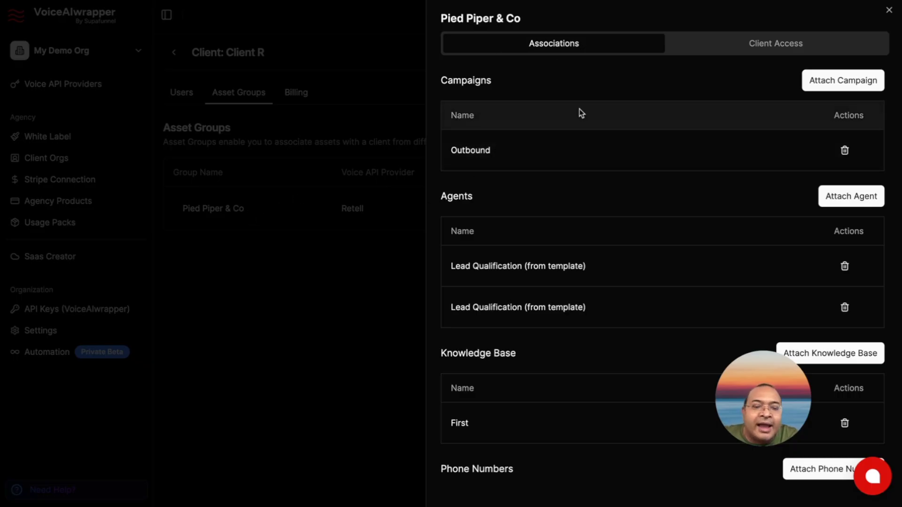
Step: Attach the Outbound campaign to the Pied Piper & Co asset group
left_click(820, 82)
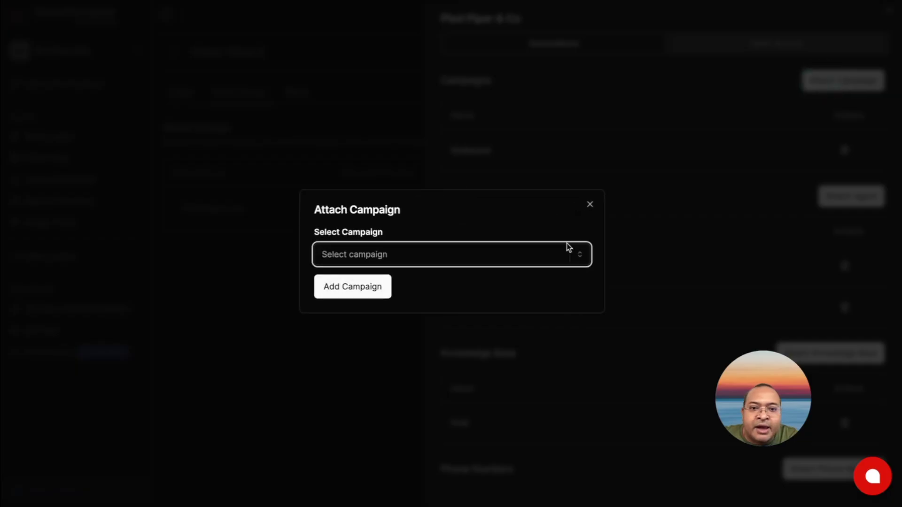
left_click(577, 254)
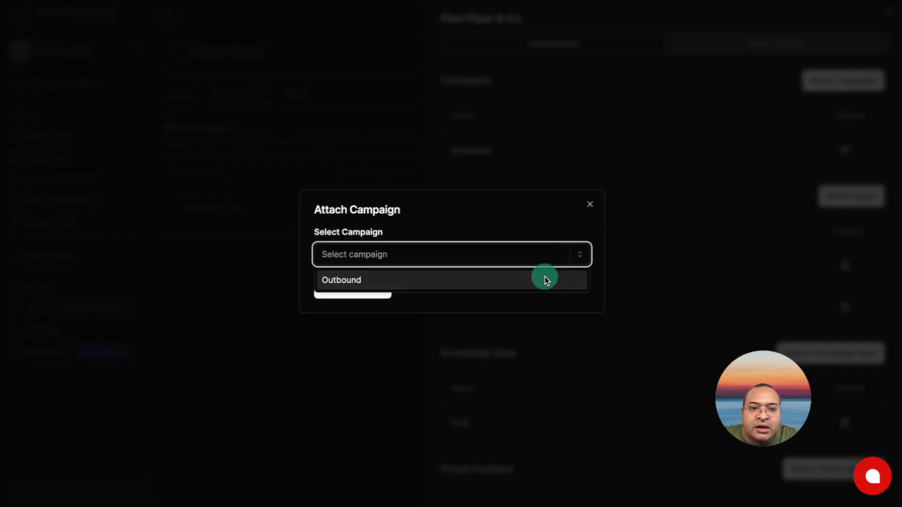
left_click(545, 278)
left_click(591, 204)
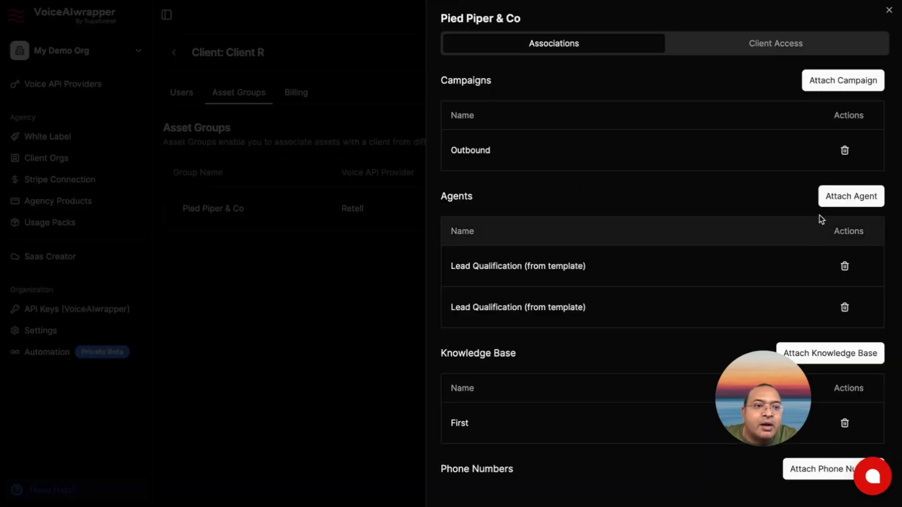
Step: Open the agent attachment and dismiss it without attaching any agent
left_click(839, 198)
left_click(591, 205)
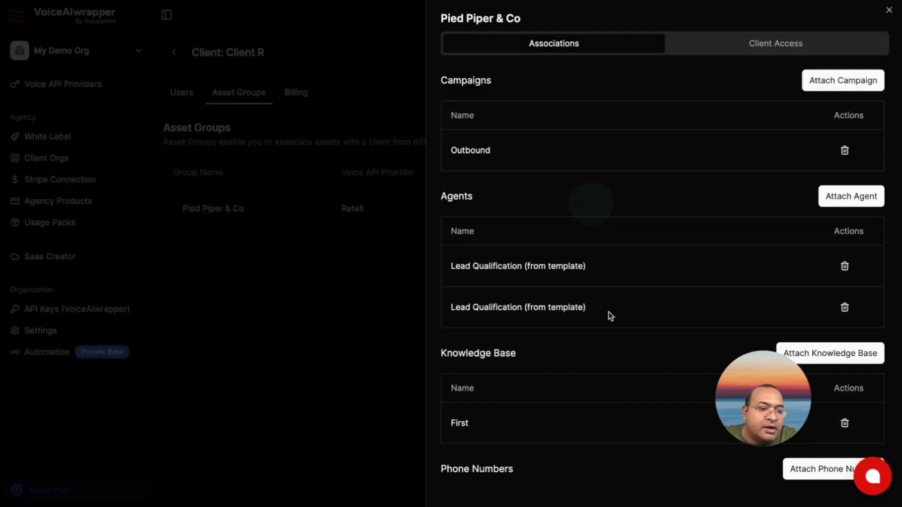
scroll(612, 332, "down", 2)
scroll(613, 332, "up", 2)
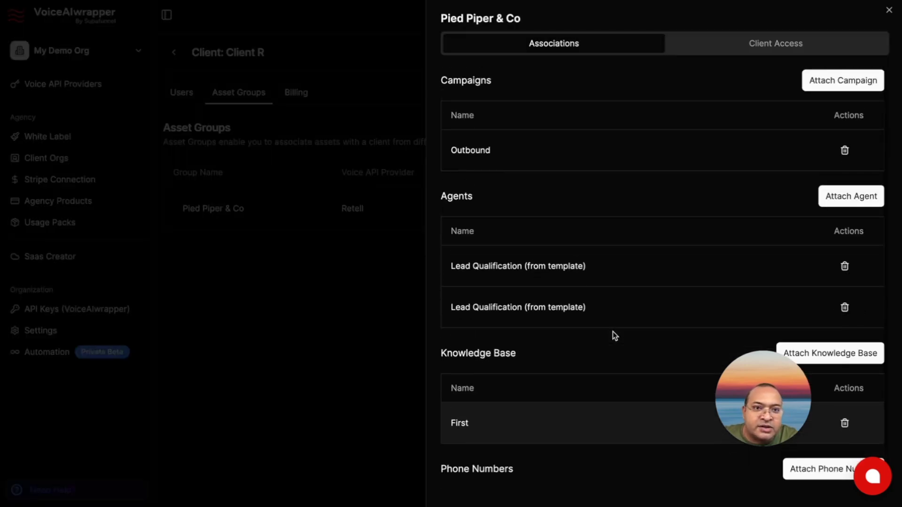
Step: Review the group's Client Access agent permissions, then close the Pied Piper & Co panel
left_click(727, 53)
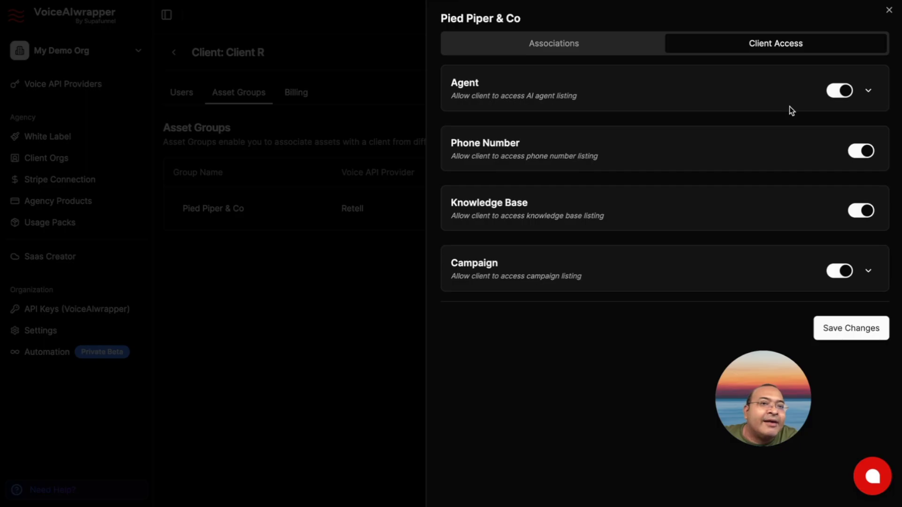
left_click(868, 91)
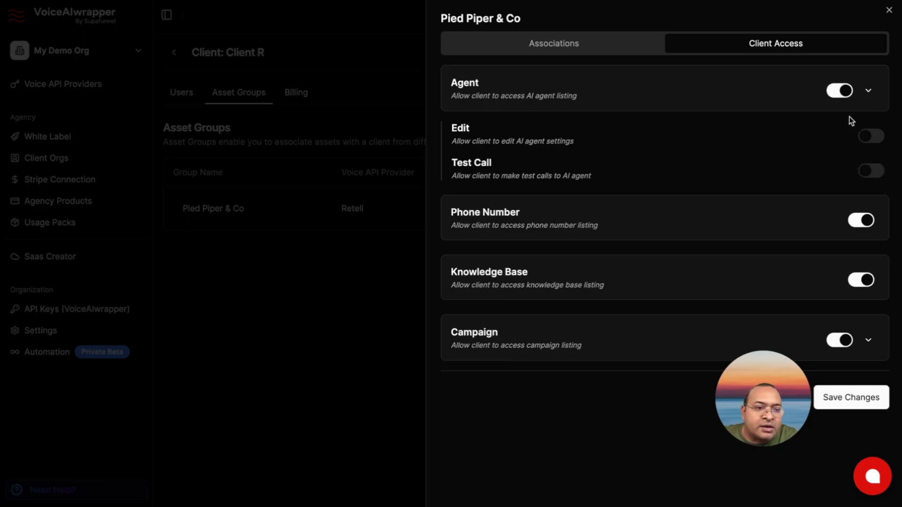
left_click(309, 294)
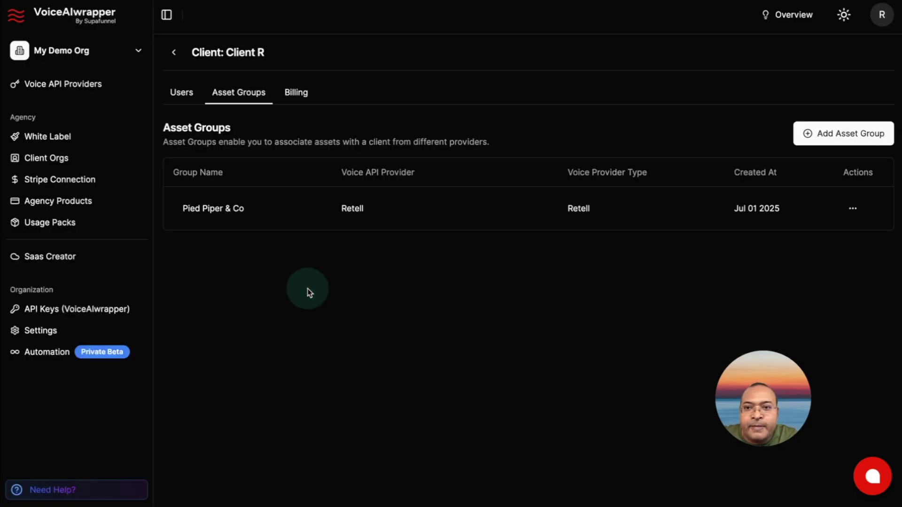
left_click(299, 99)
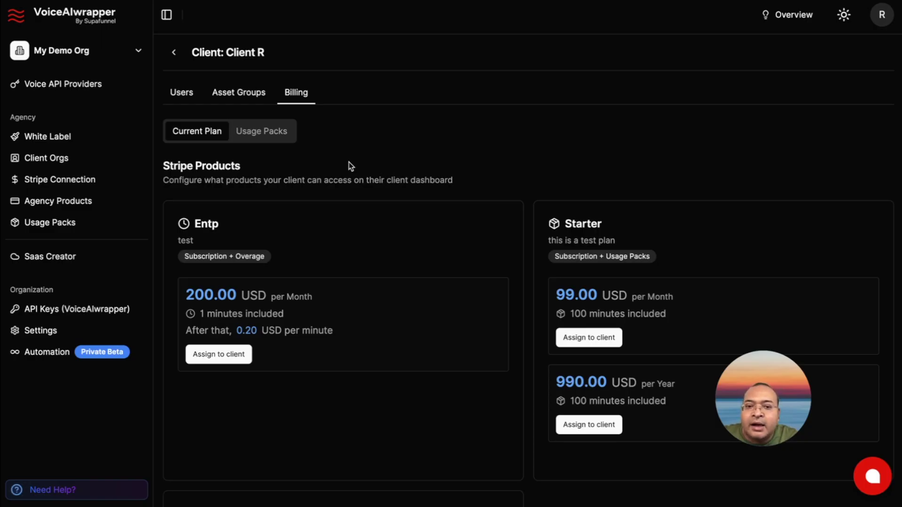
Step: Check Client R's usage packs and plan options, then assign the Entp plan
scroll(350, 167, "down", 1)
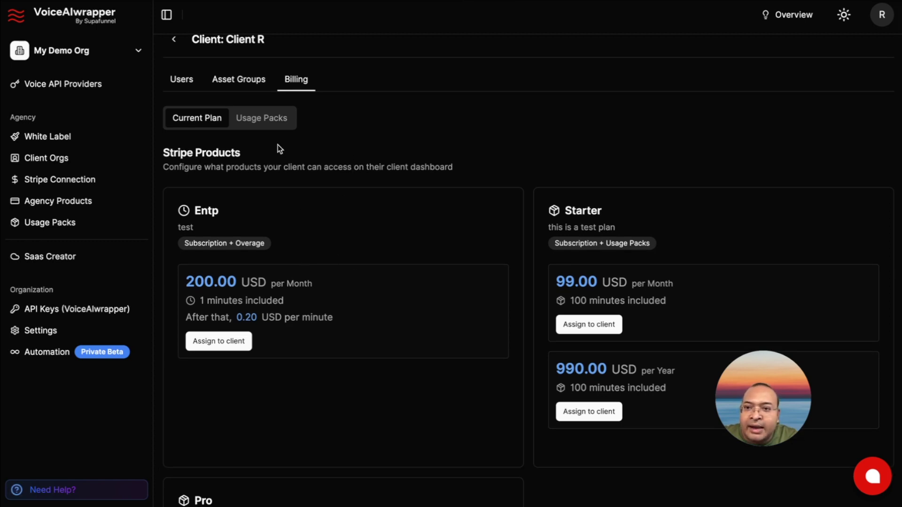
left_click(274, 123)
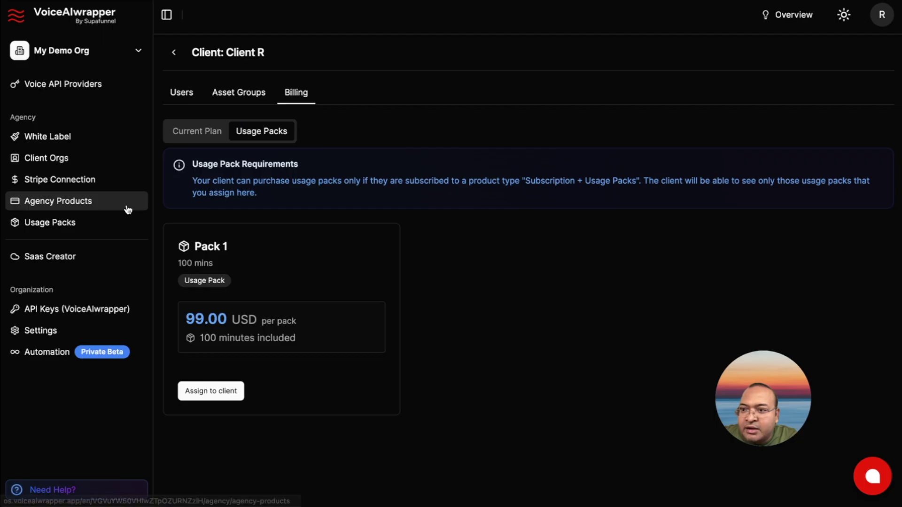
left_click(208, 134)
scroll(331, 158, "down", 2)
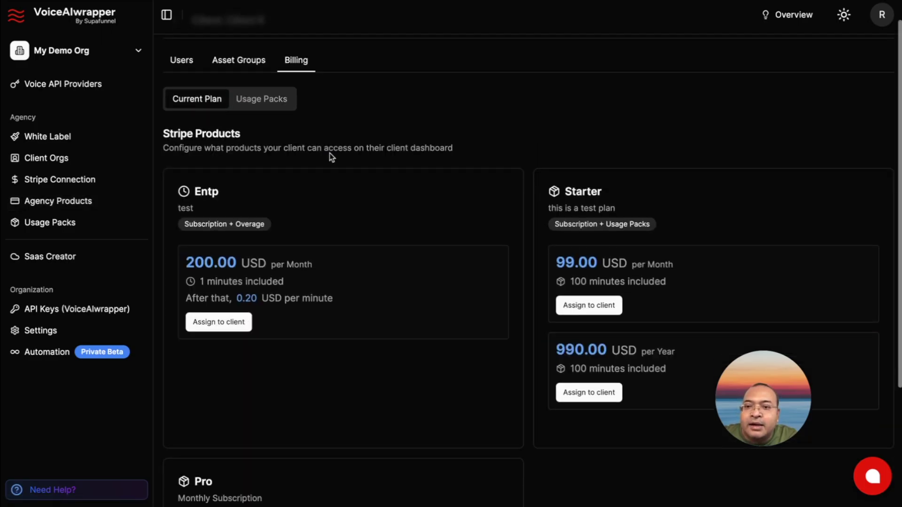
scroll(322, 253, "down", 1)
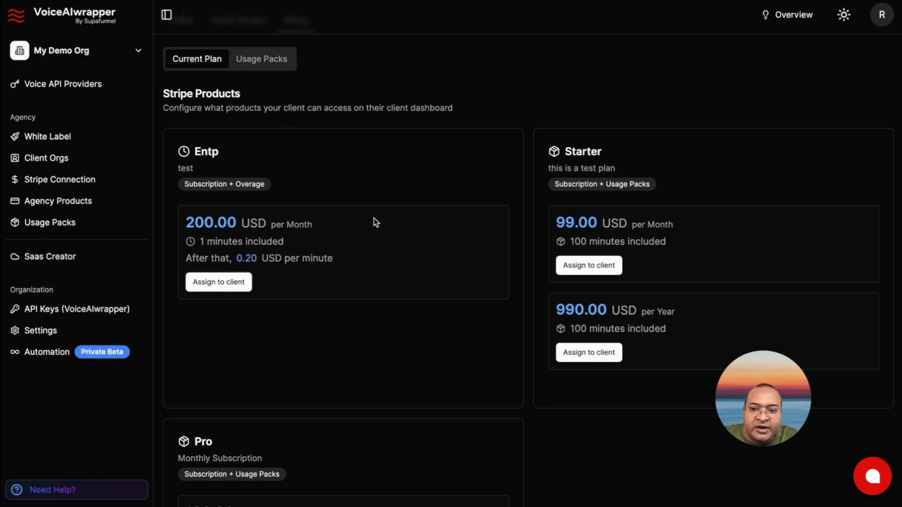
left_click(240, 285)
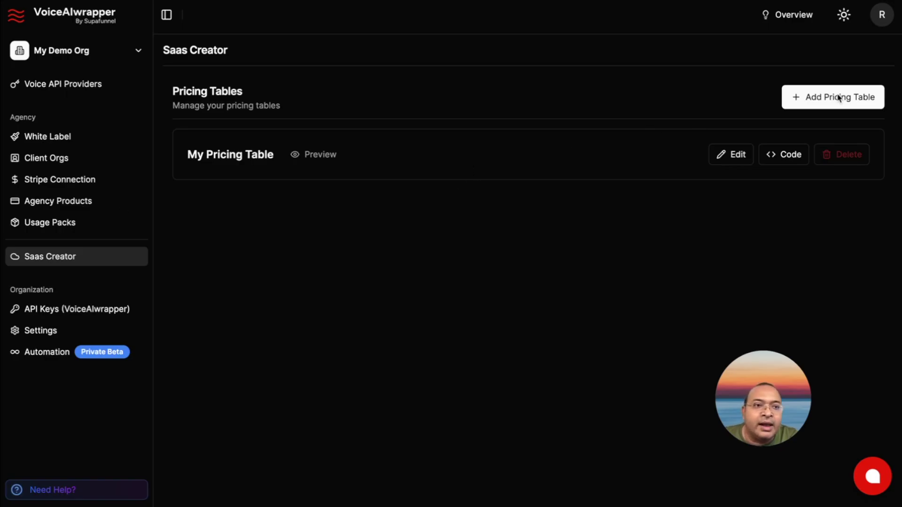
Step: Start a new pricing table, browse its options and addable plans, then discard it
left_click(824, 97)
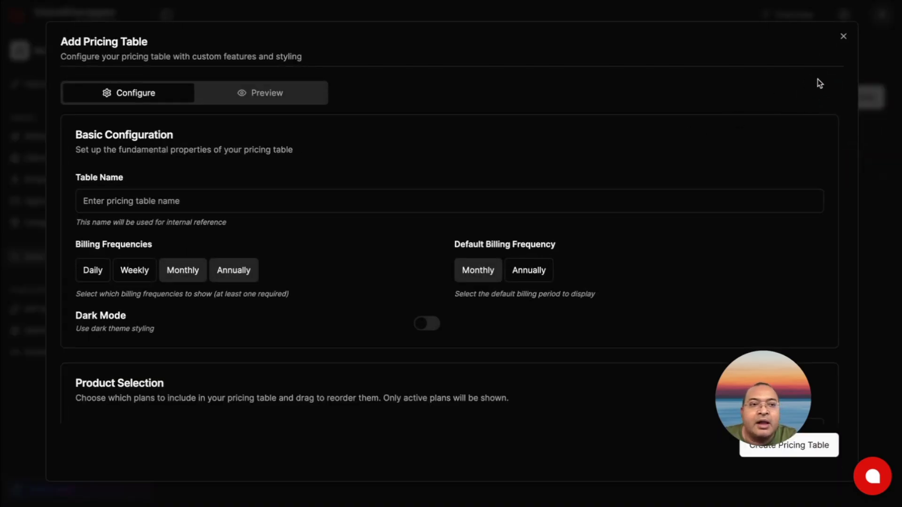
left_click(325, 198)
left_click(295, 237)
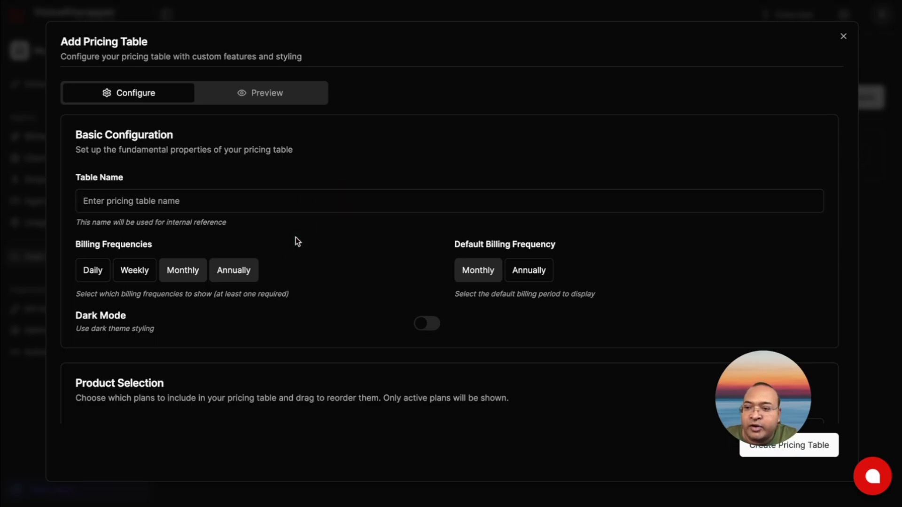
scroll(295, 238, "down", 1)
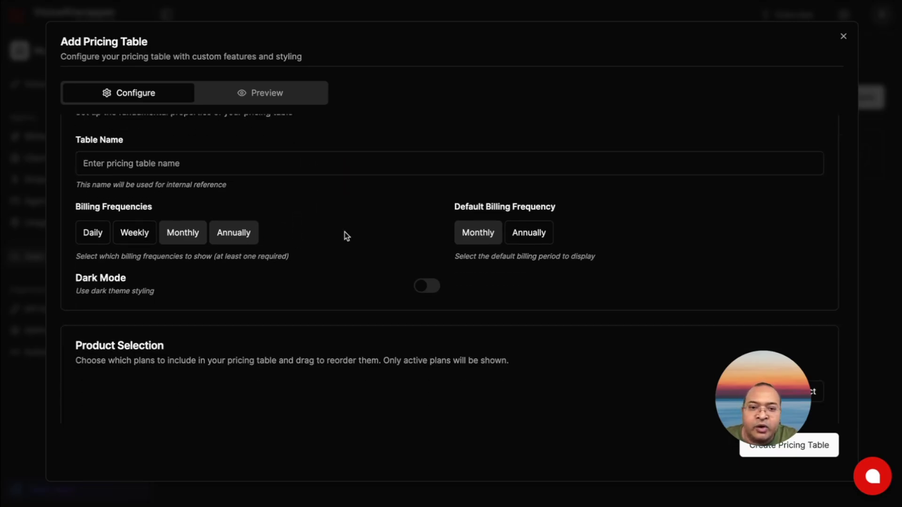
scroll(345, 232, "down", 1)
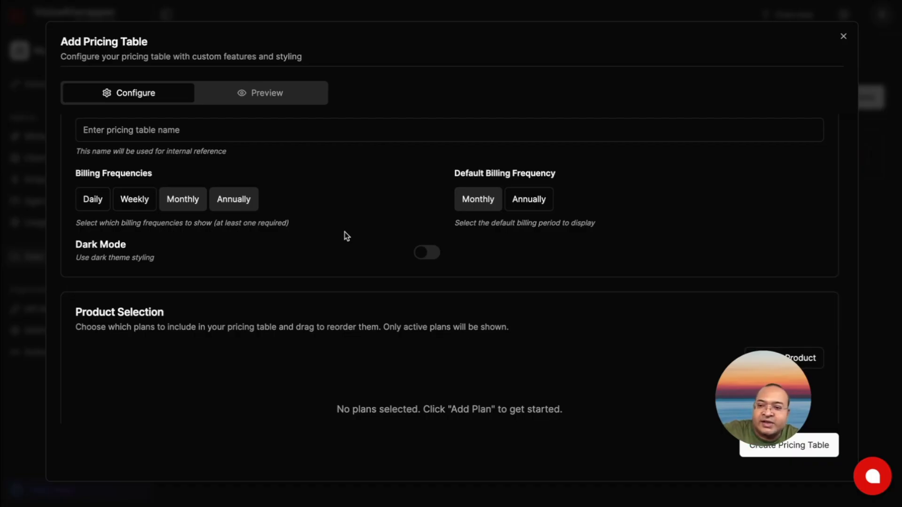
scroll(345, 232, "down", 1)
scroll(345, 232, "down", 3)
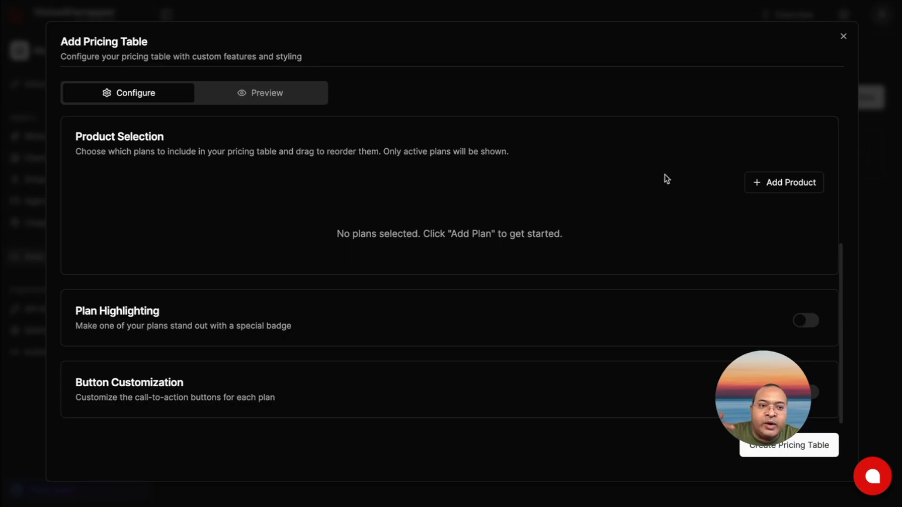
left_click(759, 188)
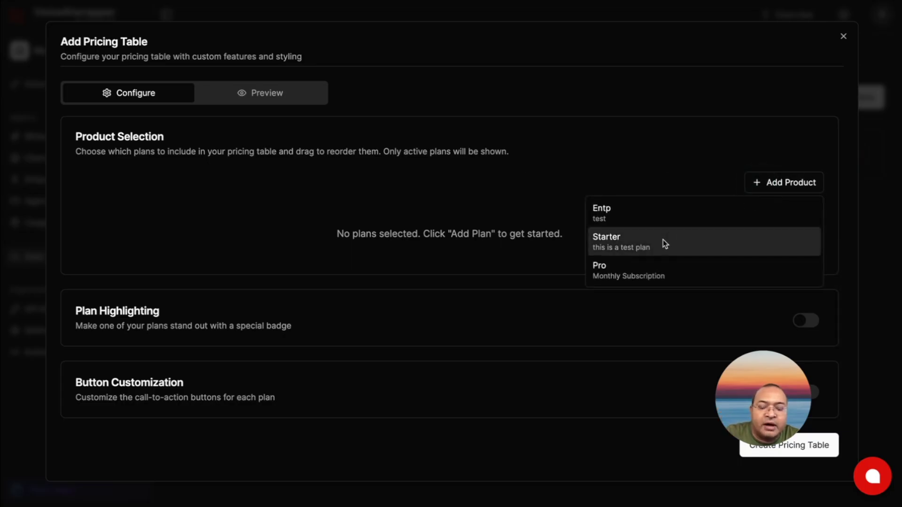
left_click(844, 36)
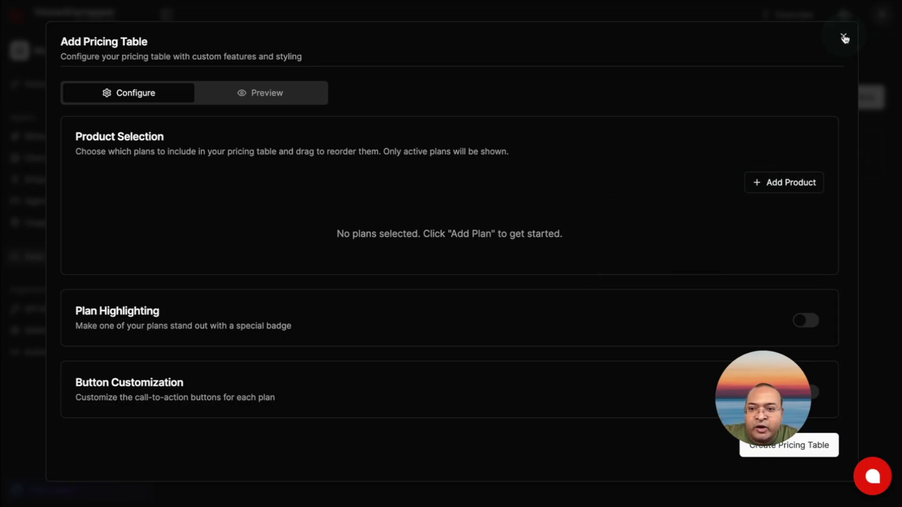
left_click(845, 36)
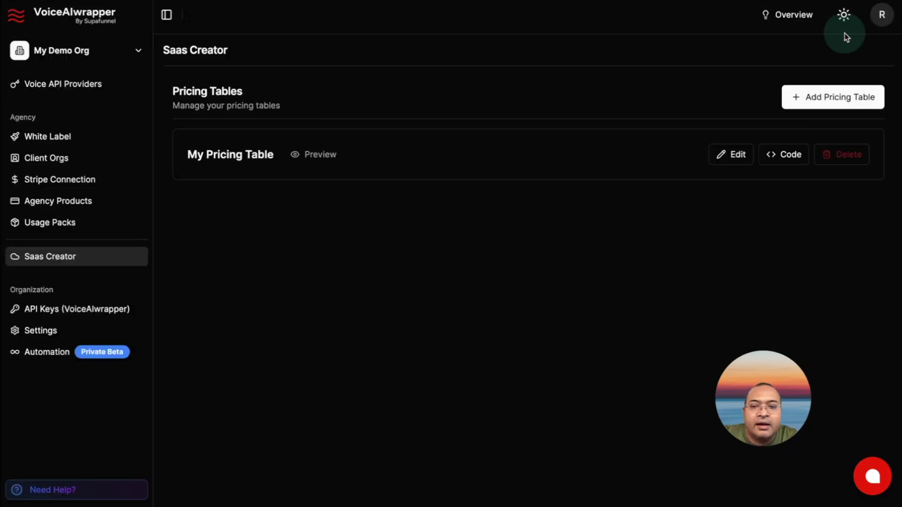
Step: Preview My Pricing Table with monthly prices and open its edit form
left_click(317, 157)
left_click(496, 217)
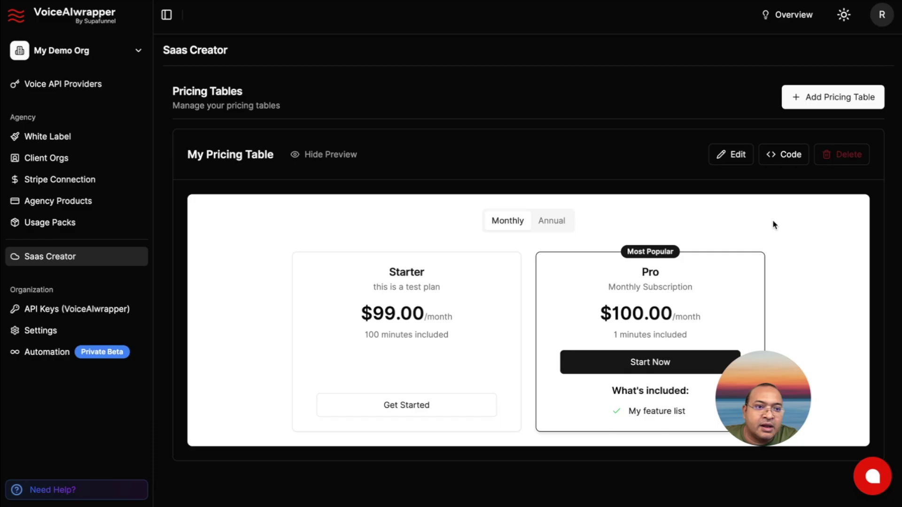
left_click(733, 157)
Step: Check the Pro button's border radius choices, then close the pricing table editor
scroll(532, 307, "down", 10)
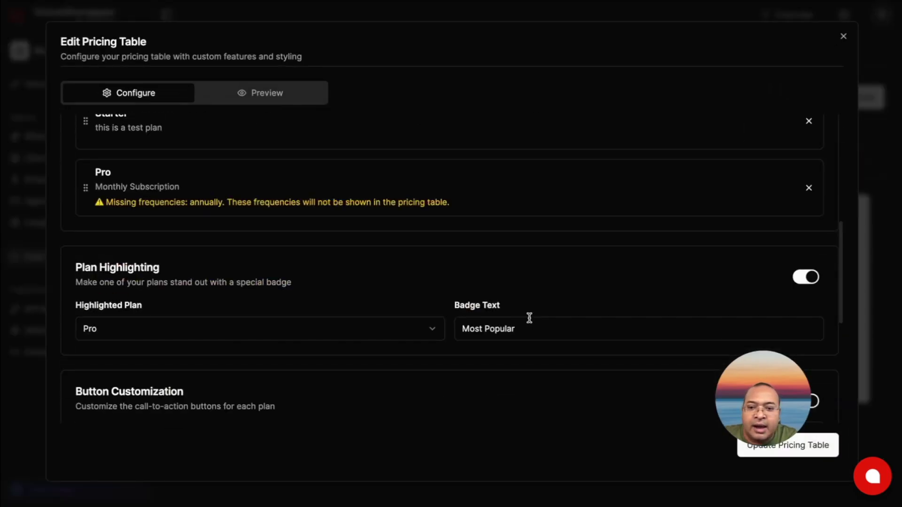
scroll(530, 316, "down", 5)
left_click(530, 309)
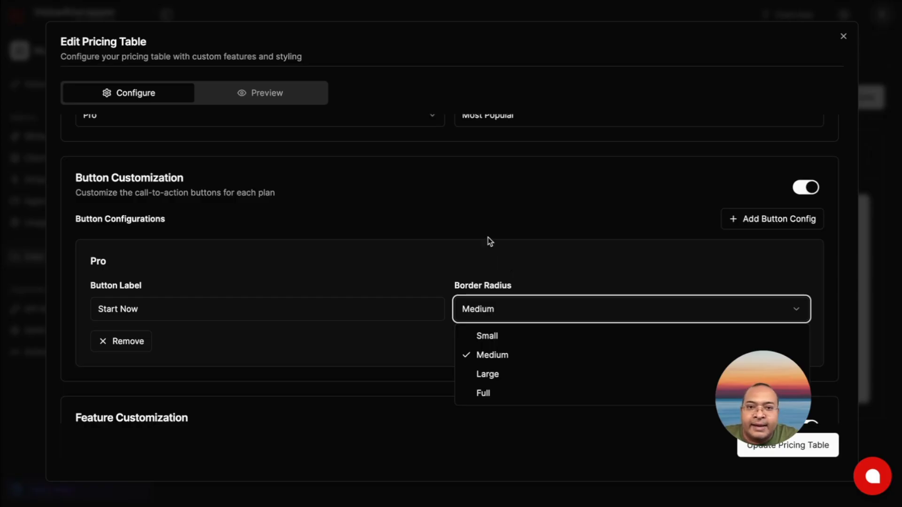
left_click(843, 36)
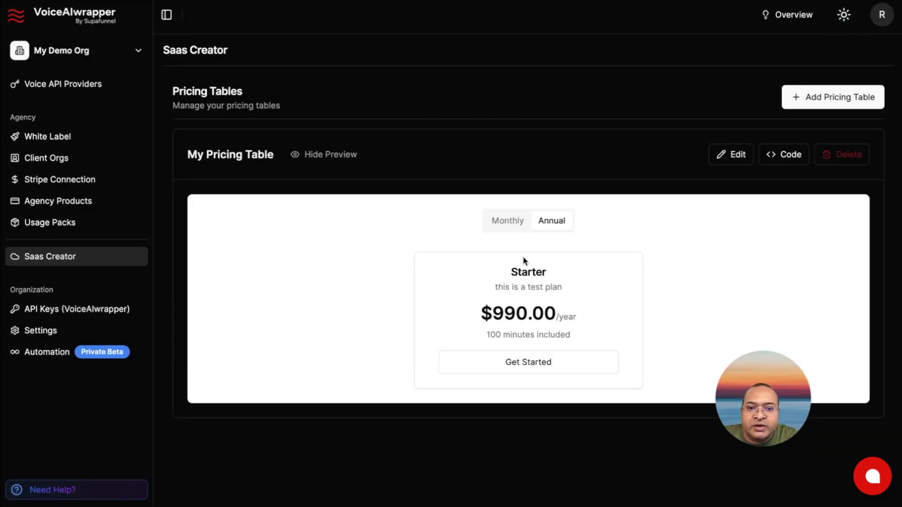
Step: View the pricing table's embed code twice, then bring up Get Started's link options
left_click(785, 155)
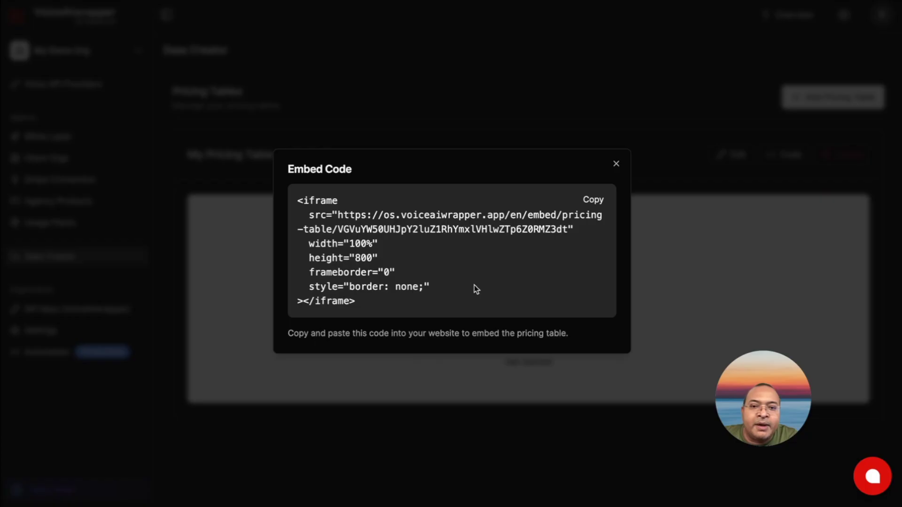
left_click(616, 165)
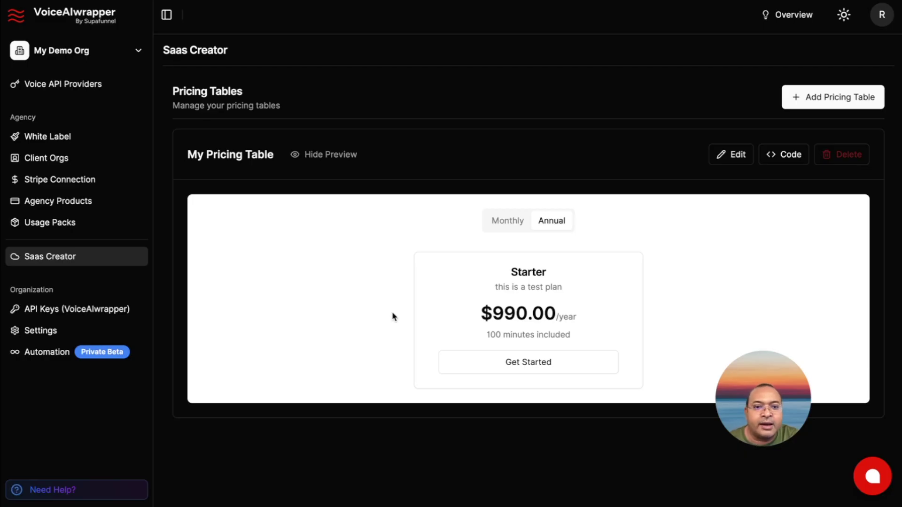
left_click(786, 160)
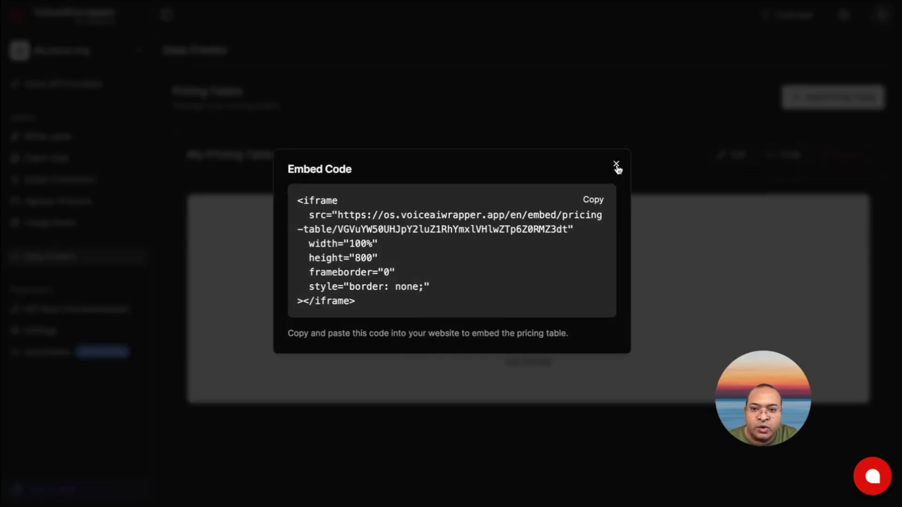
left_click(617, 165)
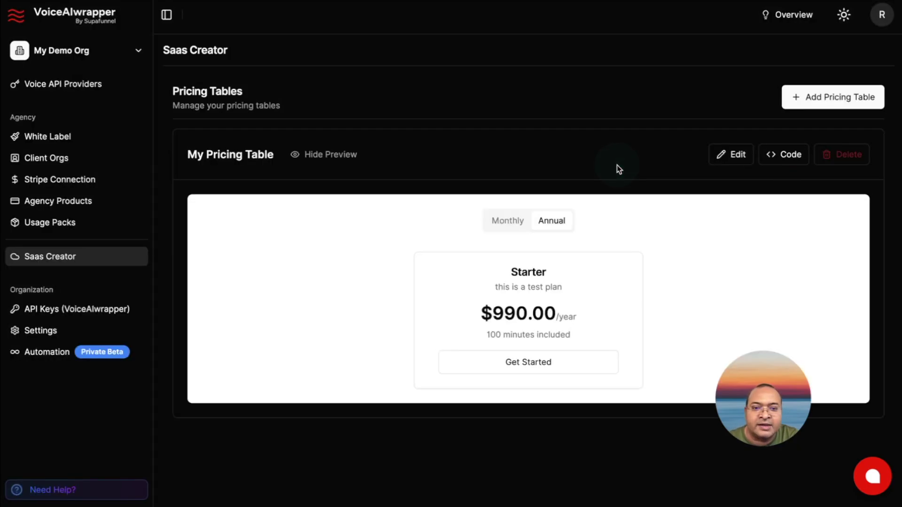
right_click(542, 363)
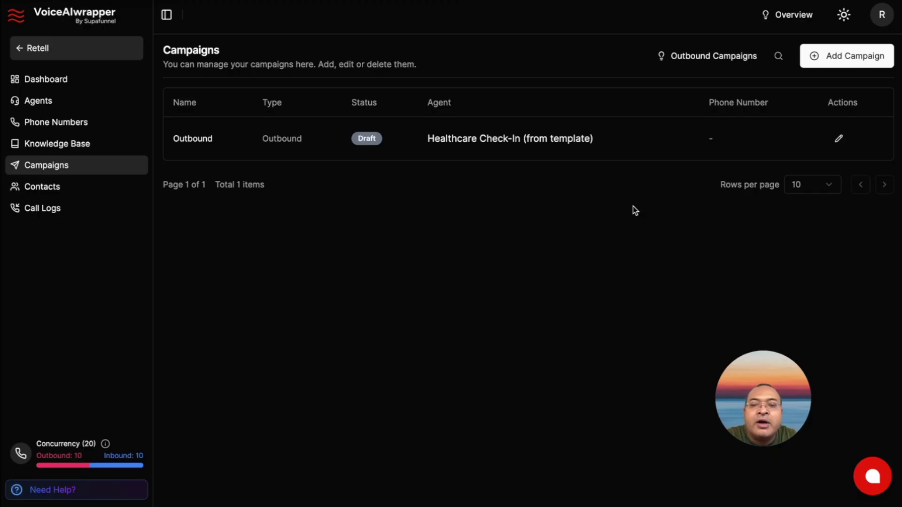
Step: Start and cancel a new Retell campaign, then go to the Retell Agents list
left_click(829, 57)
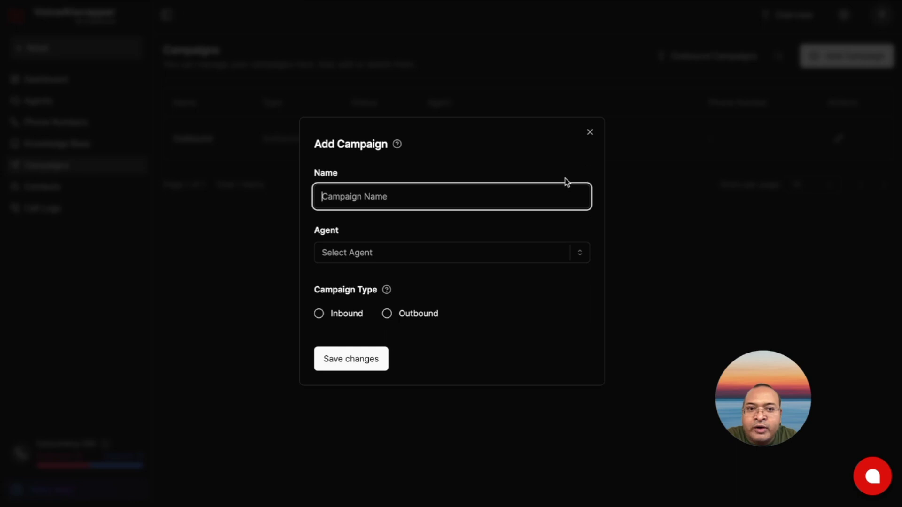
left_click(590, 135)
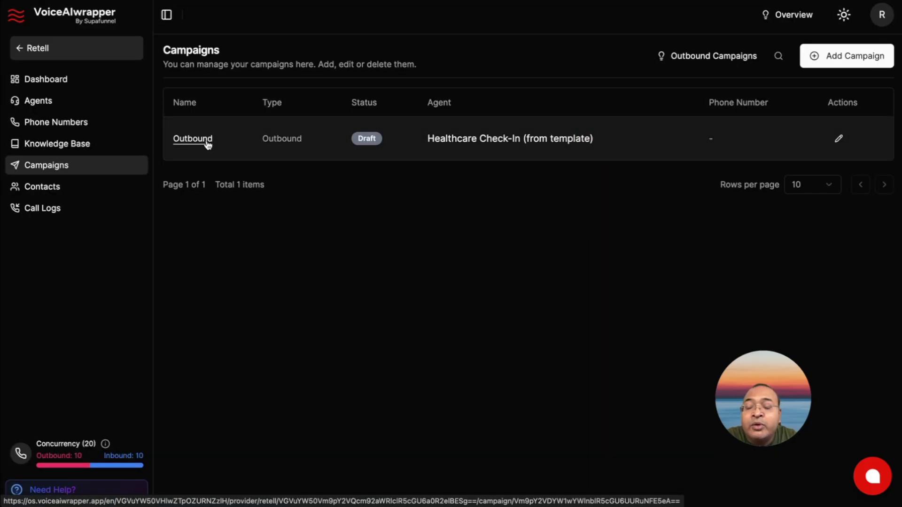
left_click(74, 106)
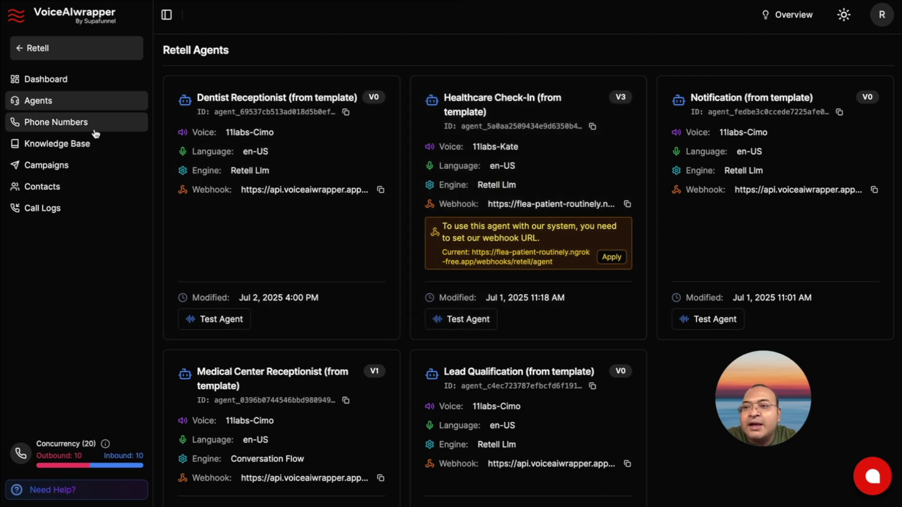
Step: Check the Retell phone numbers, then open the Outbound campaign's Leads tab
left_click(94, 123)
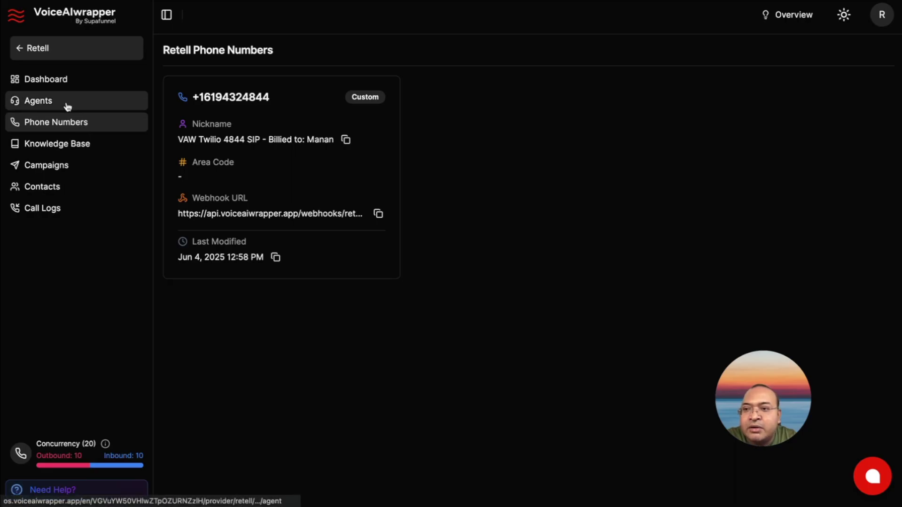
left_click(66, 165)
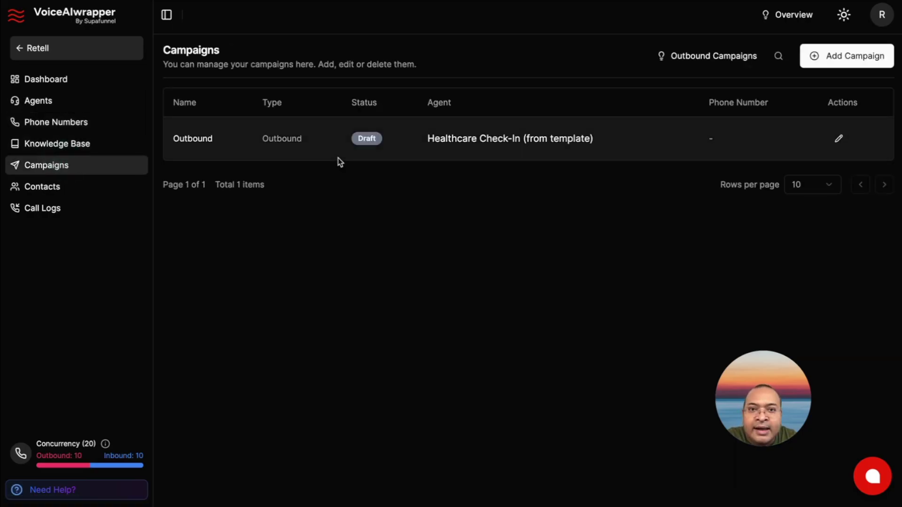
left_click(207, 142)
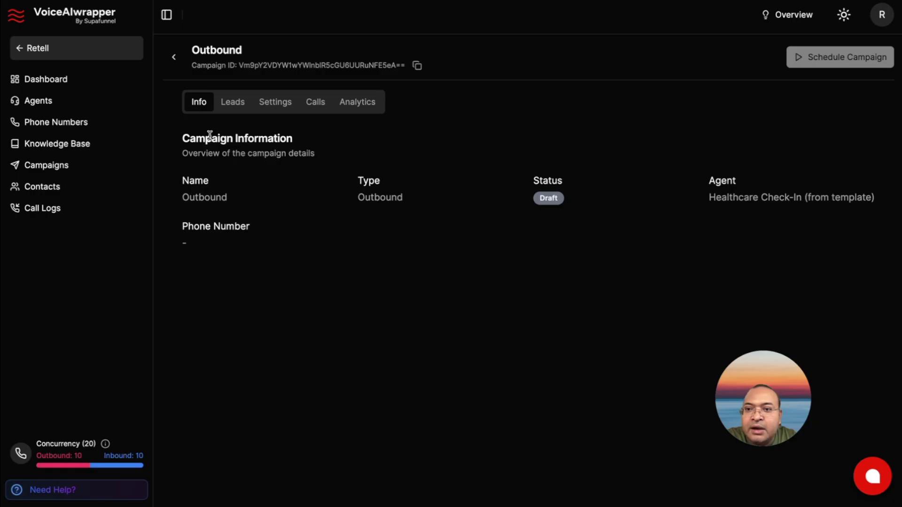
left_click(230, 102)
Step: Review the add, remove and update lead API examples and the CSV upload, closing both
left_click(590, 173)
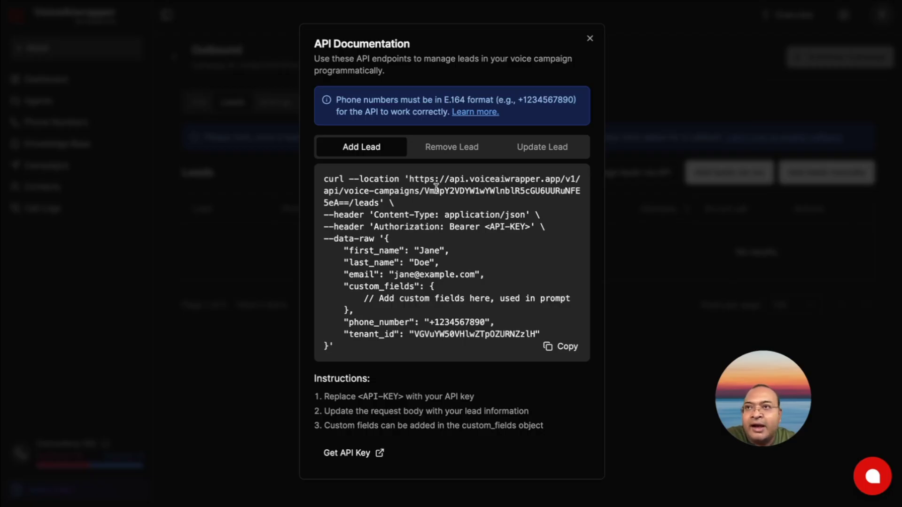
left_click(461, 150)
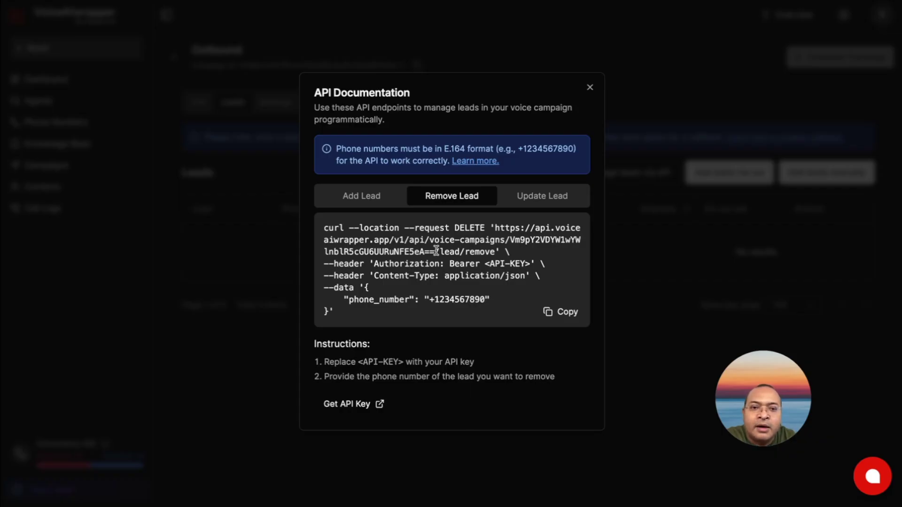
left_click(532, 197)
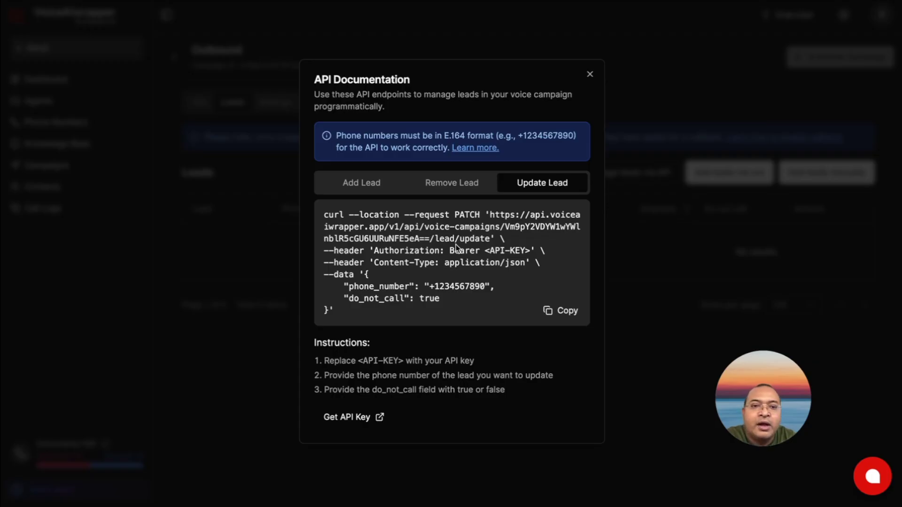
left_click(590, 74)
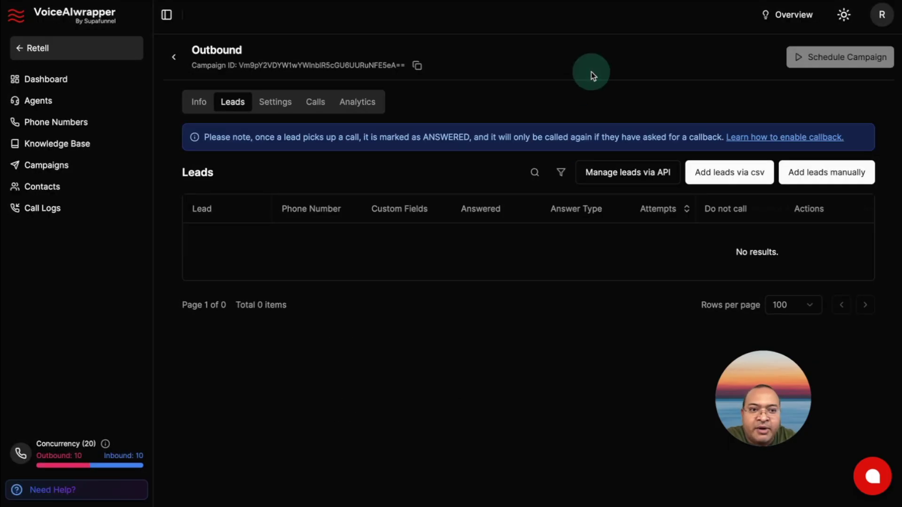
left_click(704, 176)
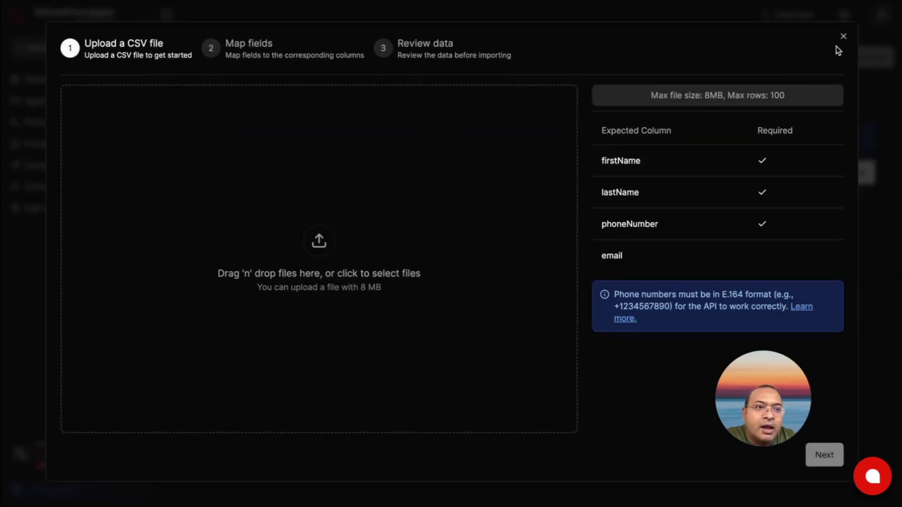
left_click(842, 37)
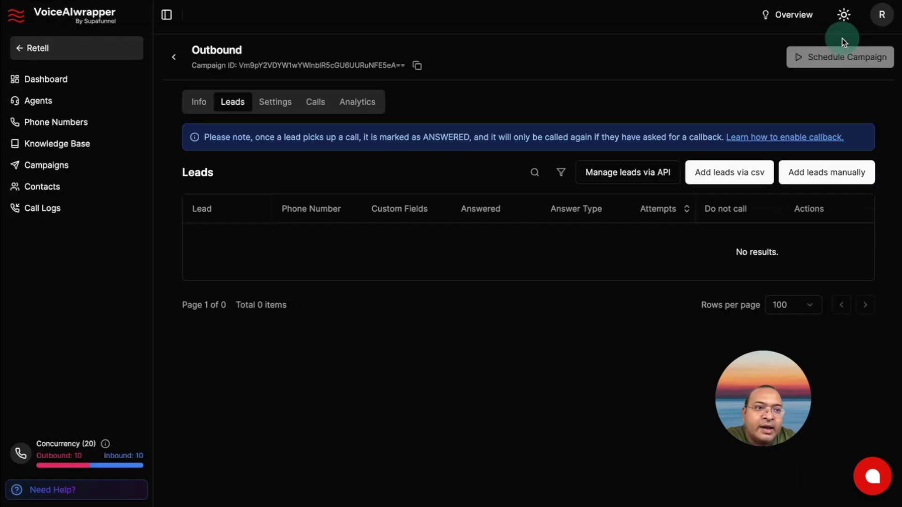
left_click(276, 108)
left_click(408, 205)
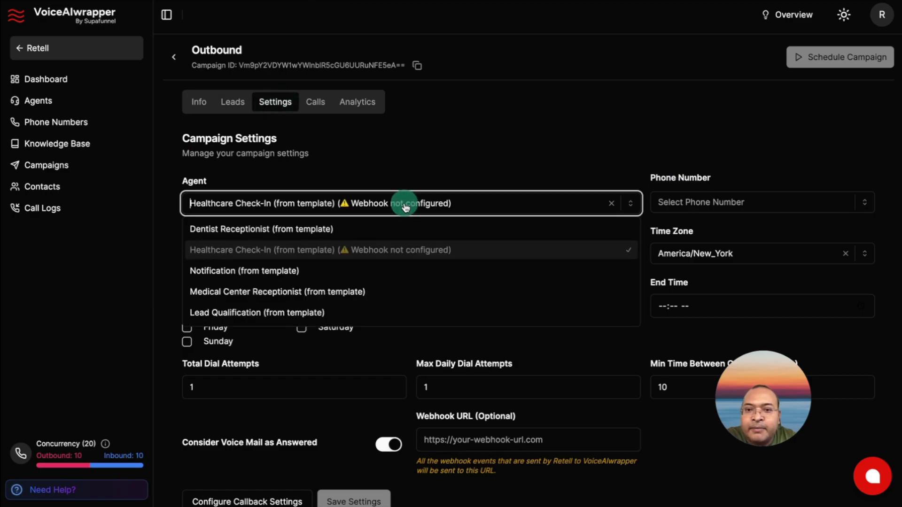
left_click(379, 229)
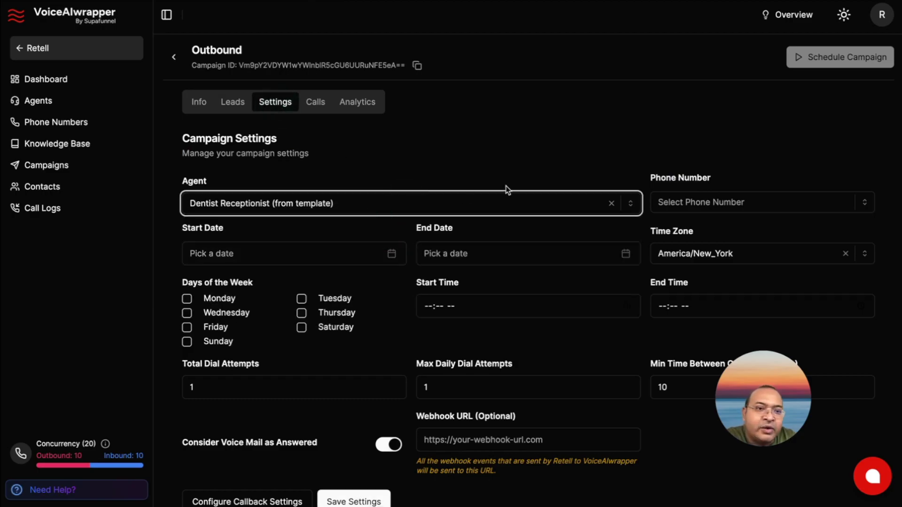
left_click(668, 212)
left_click(680, 228)
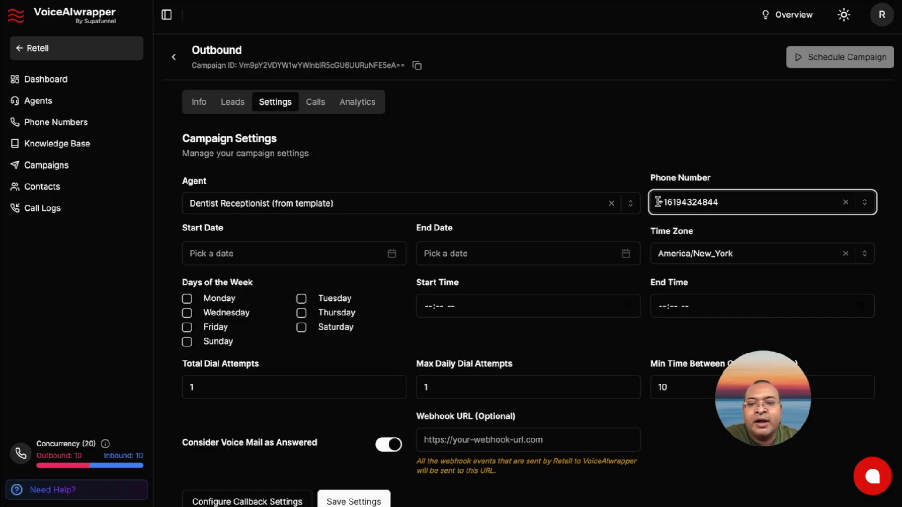
scroll(446, 175, "down", 1)
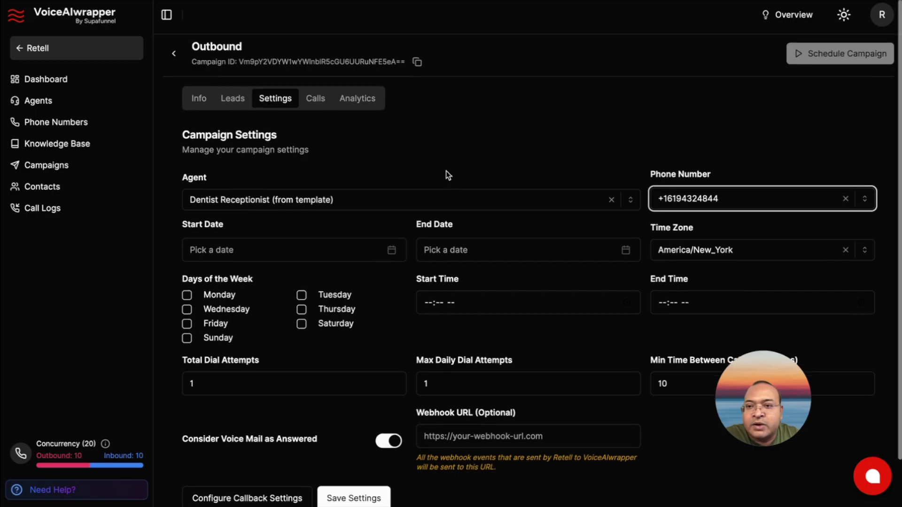
scroll(448, 175, "down", 2)
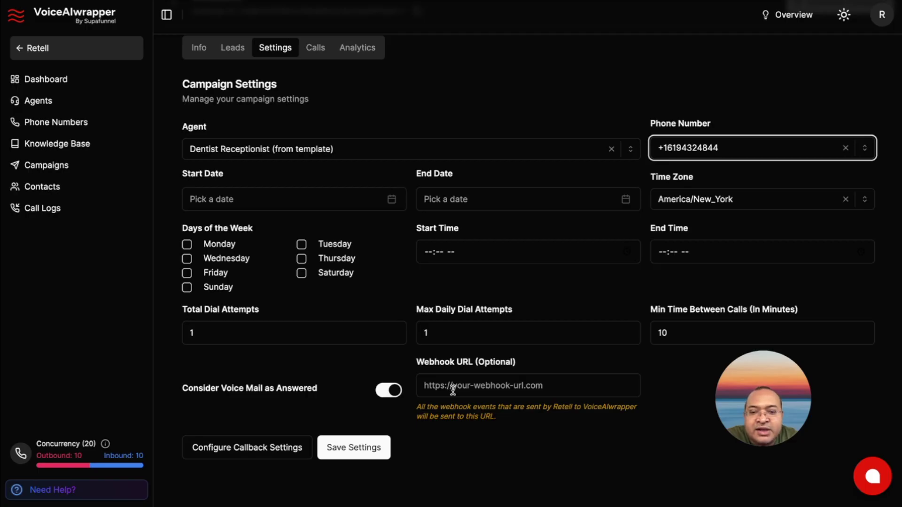
left_click(453, 389)
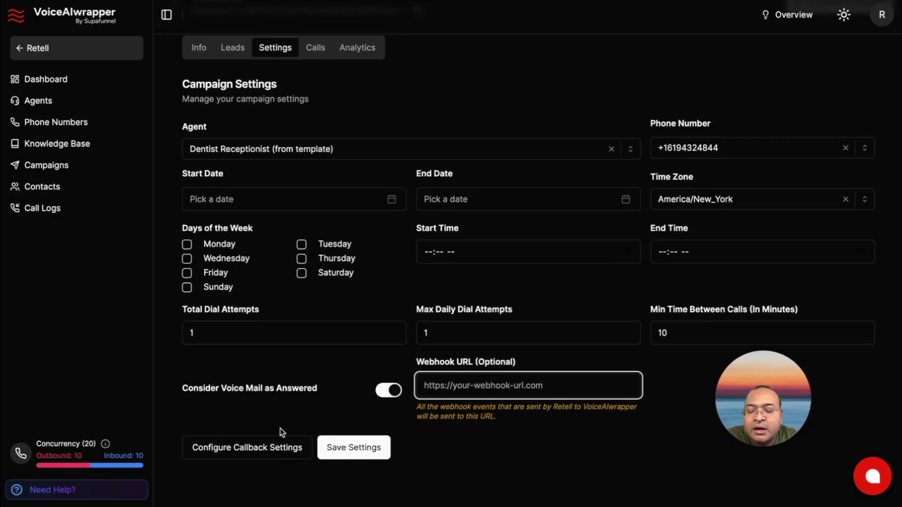
left_click(270, 449)
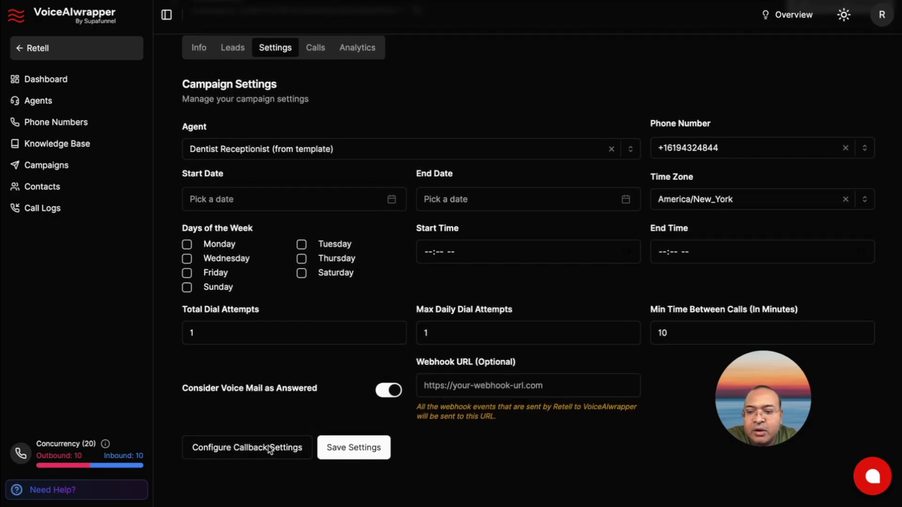
left_click(210, 451)
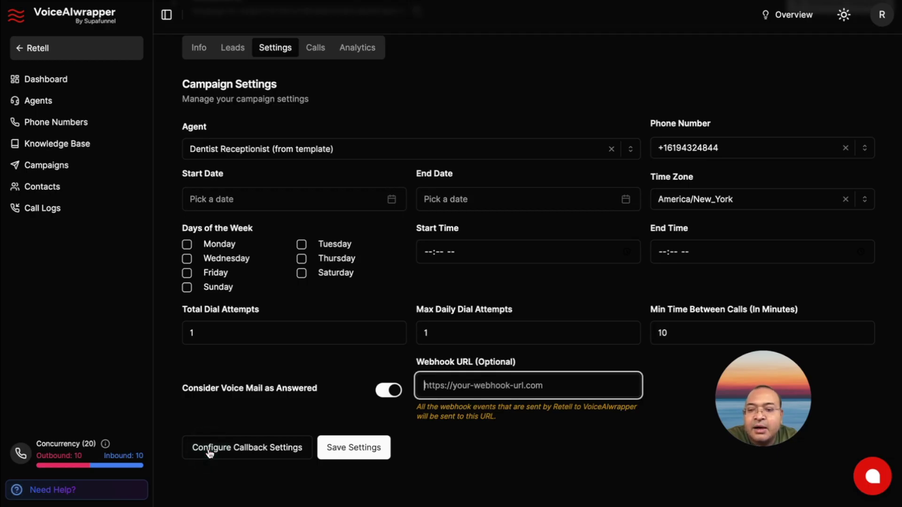
left_click(210, 451)
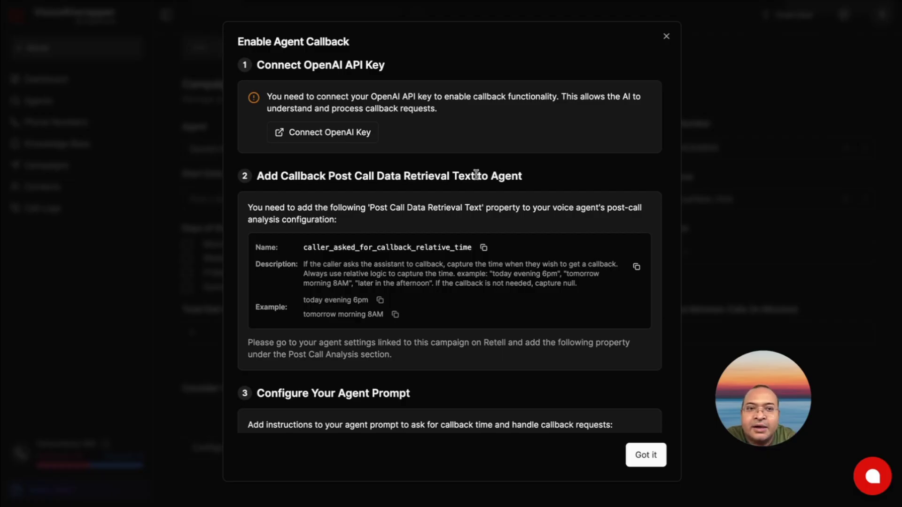
scroll(482, 151, "down", 3)
scroll(482, 152, "down", 2)
scroll(482, 151, "down", 1)
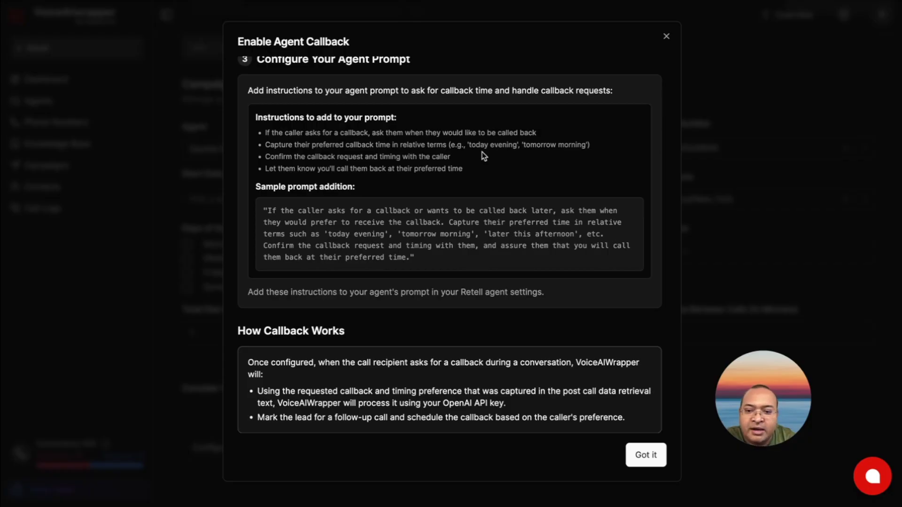
left_click(667, 36)
scroll(350, 141, "up", 2)
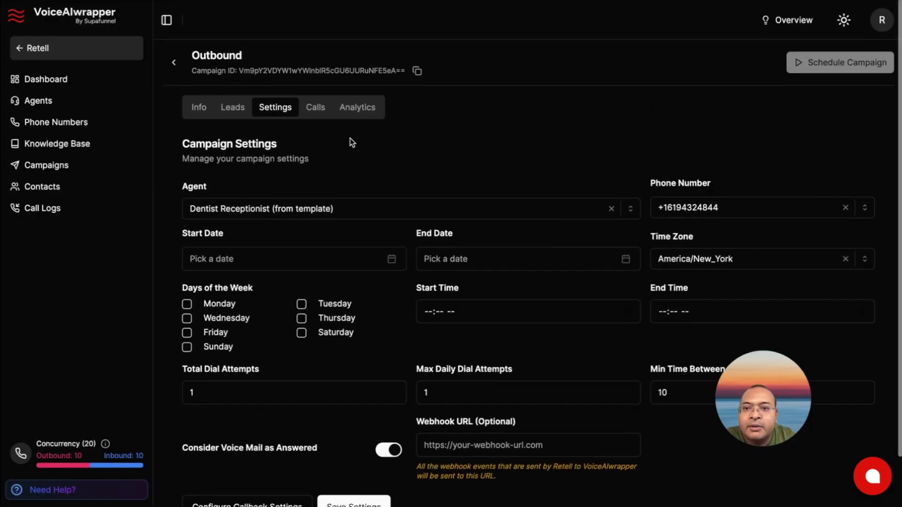
Step: Show the Outbound campaign's call list and toggle its filter options on and off
left_click(316, 103)
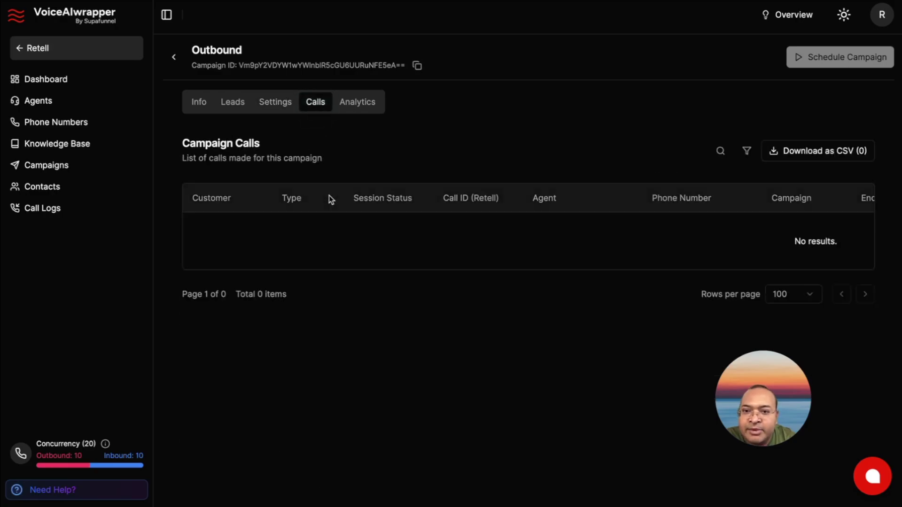
left_click(747, 152)
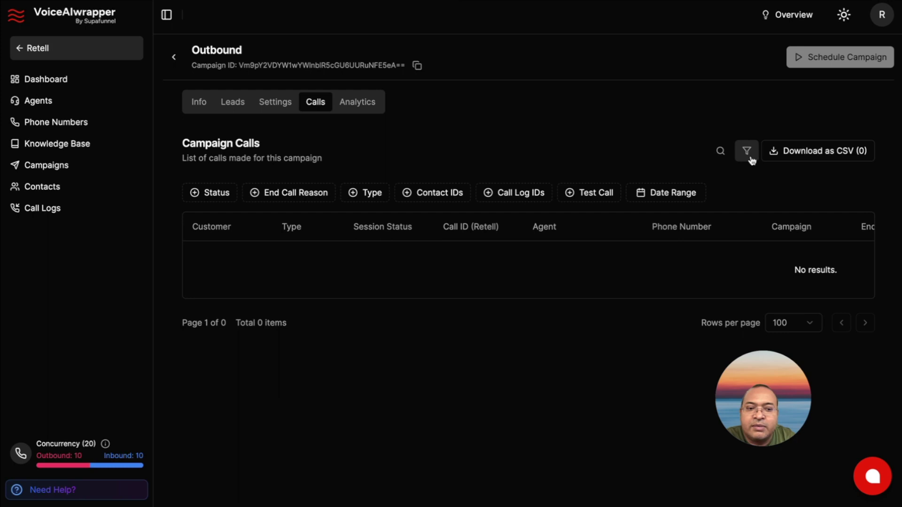
left_click(747, 152)
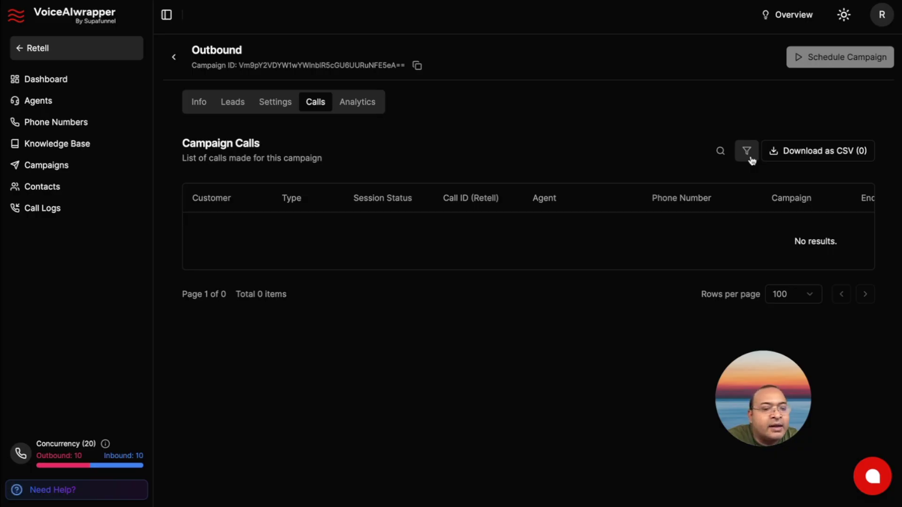
Step: Scroll through the analytics showing zero leads, calls and spend, then return to Campaigns
left_click(355, 102)
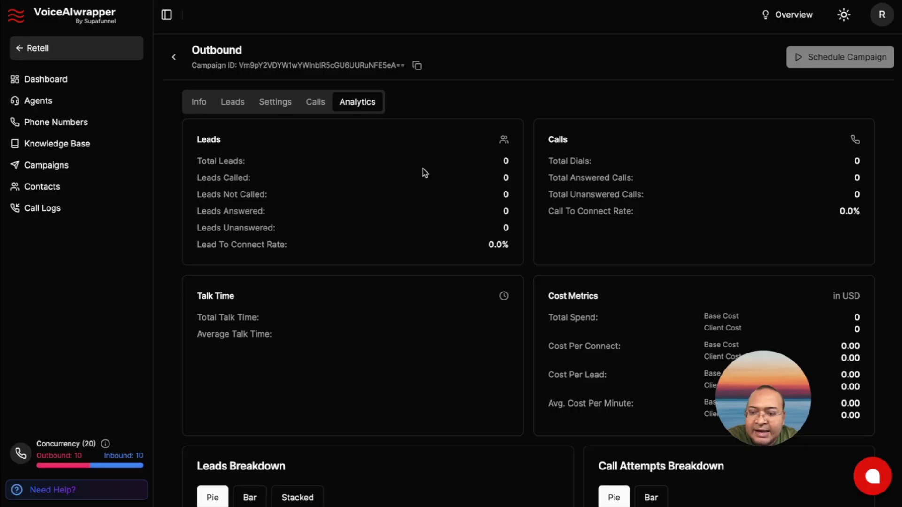
scroll(424, 173, "down", 1)
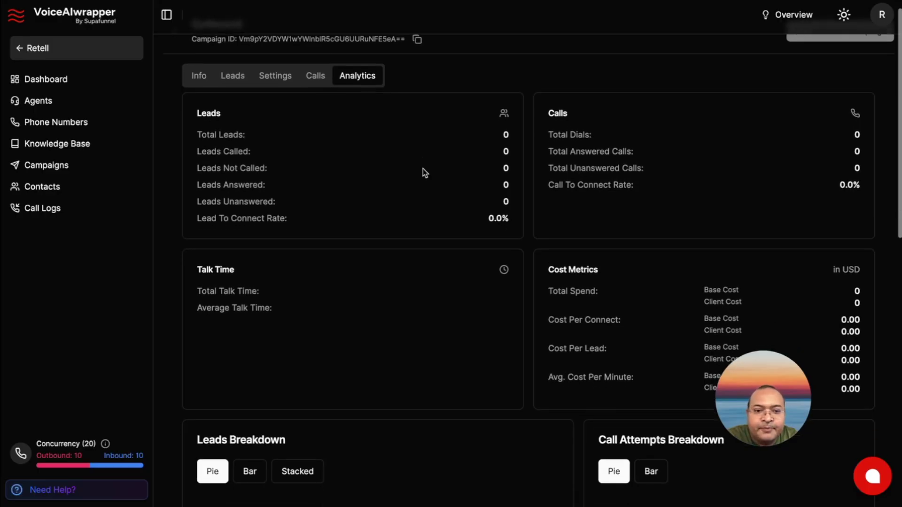
scroll(425, 173, "down", 1)
scroll(423, 168, "down", 1)
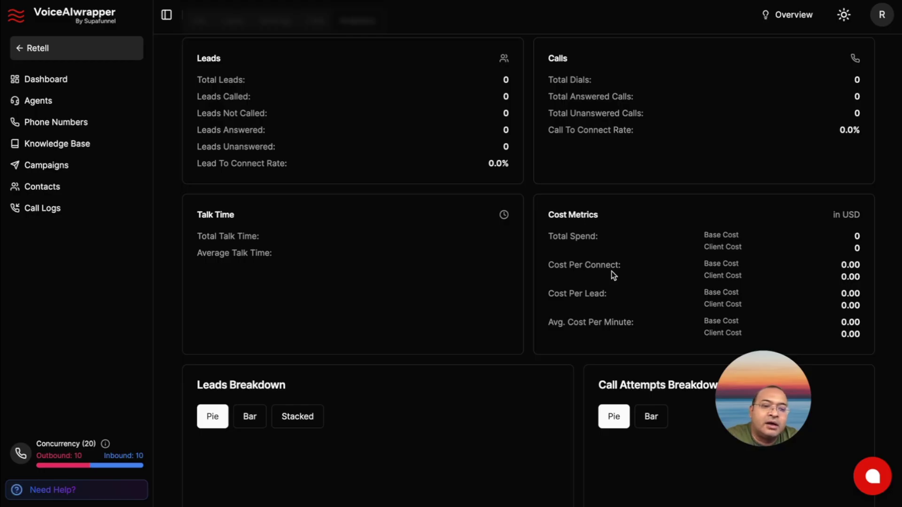
scroll(612, 272, "down", 3)
scroll(612, 272, "down", 5)
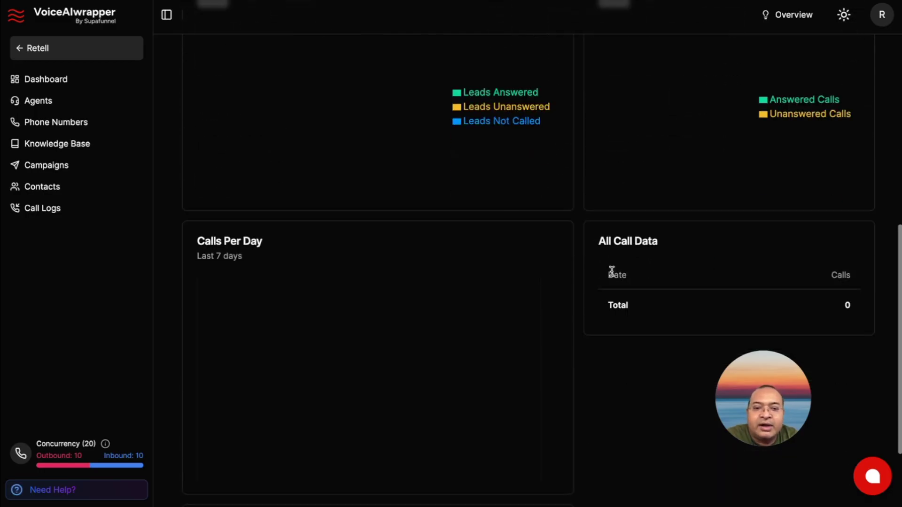
scroll(612, 272, "up", 6)
scroll(612, 272, "up", 2)
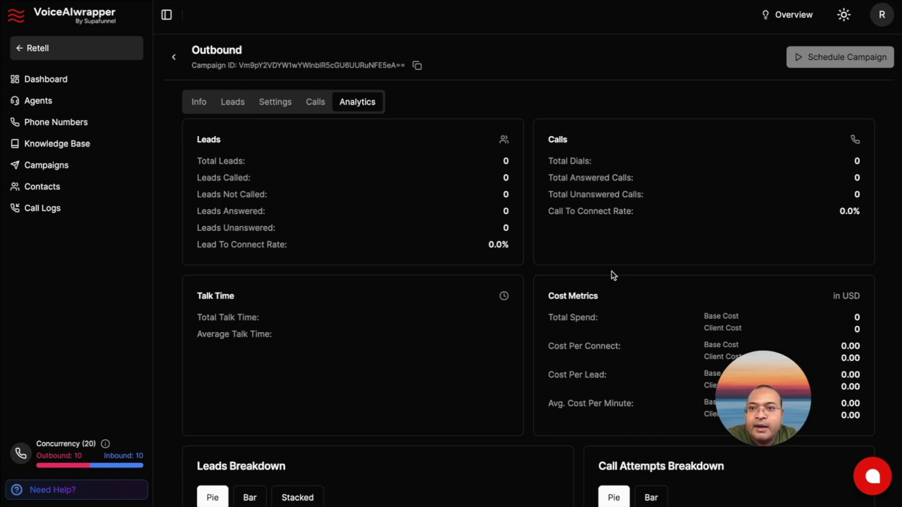
left_click(173, 57)
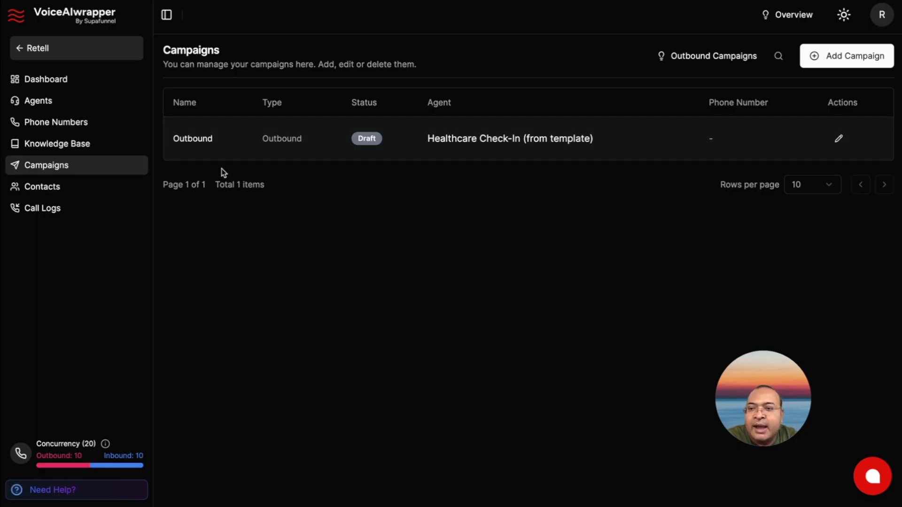
Step: Reopen the Outbound campaign and show its empty Calls tab
left_click(205, 138)
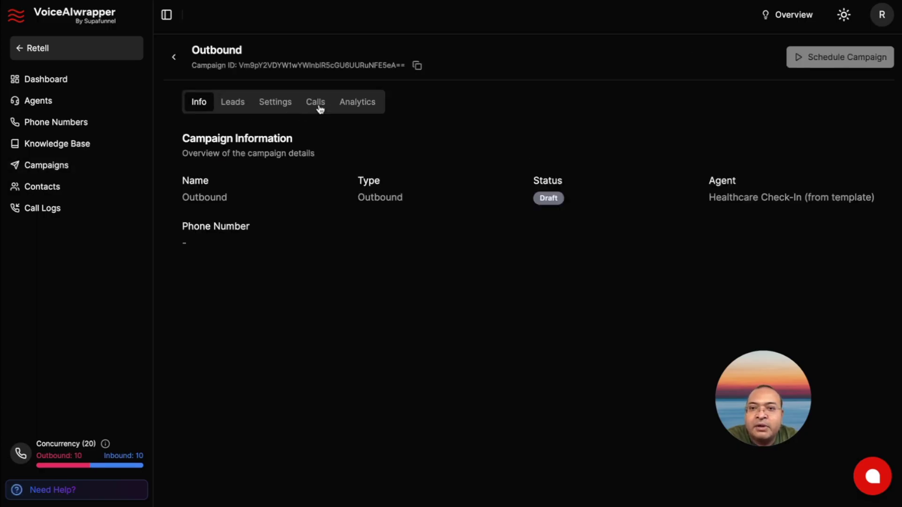
left_click(317, 106)
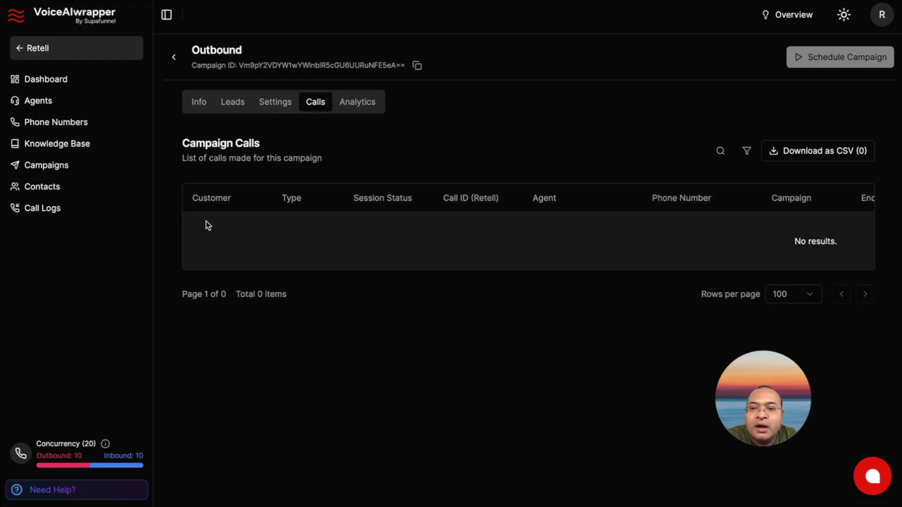